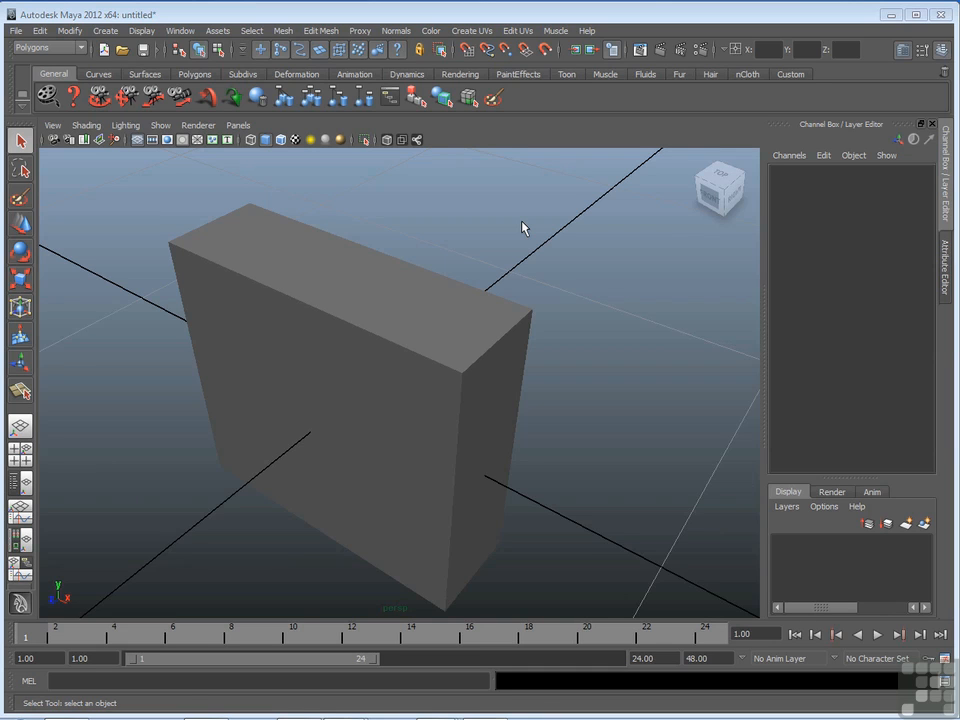
- Select the box in the perspective view
click(437, 294)
alt+drag(437, 294, 468, 290)
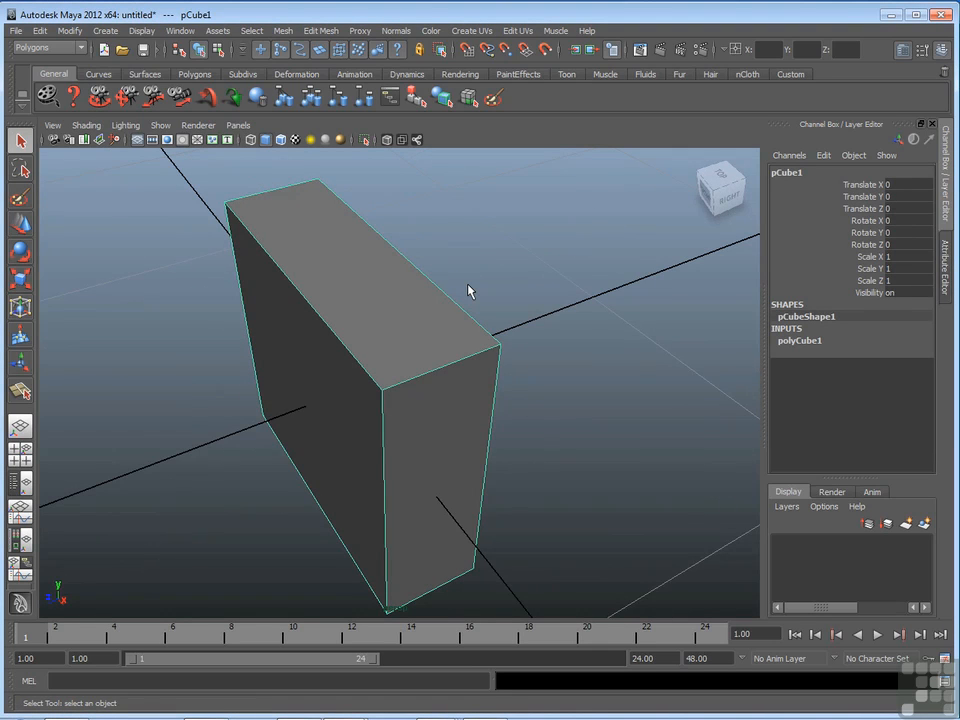
alt+drag(441, 296, 482, 300)
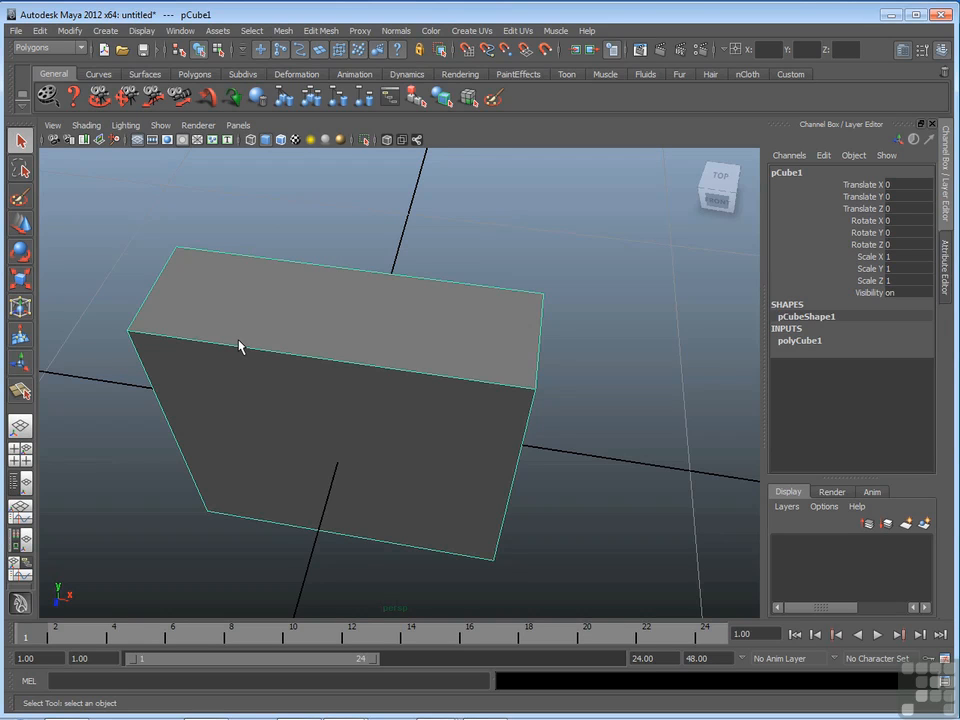
alt+drag(369, 324, 417, 278)
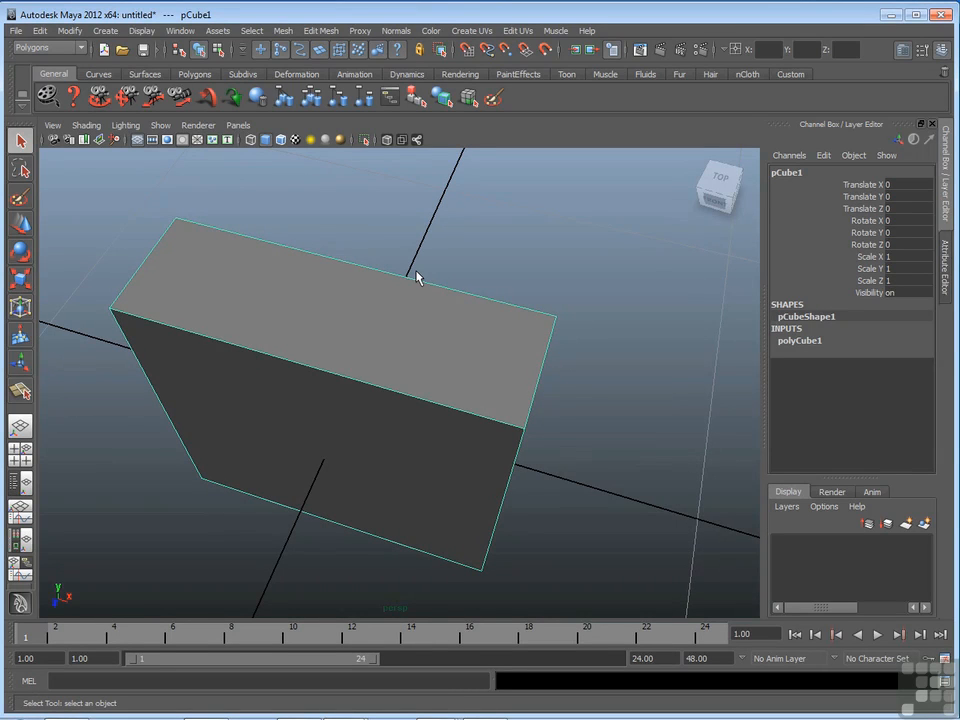
- Split the box's top face crosswise with the Interactive Split Tool, joining the midpoints of its two long edges
click(321, 30)
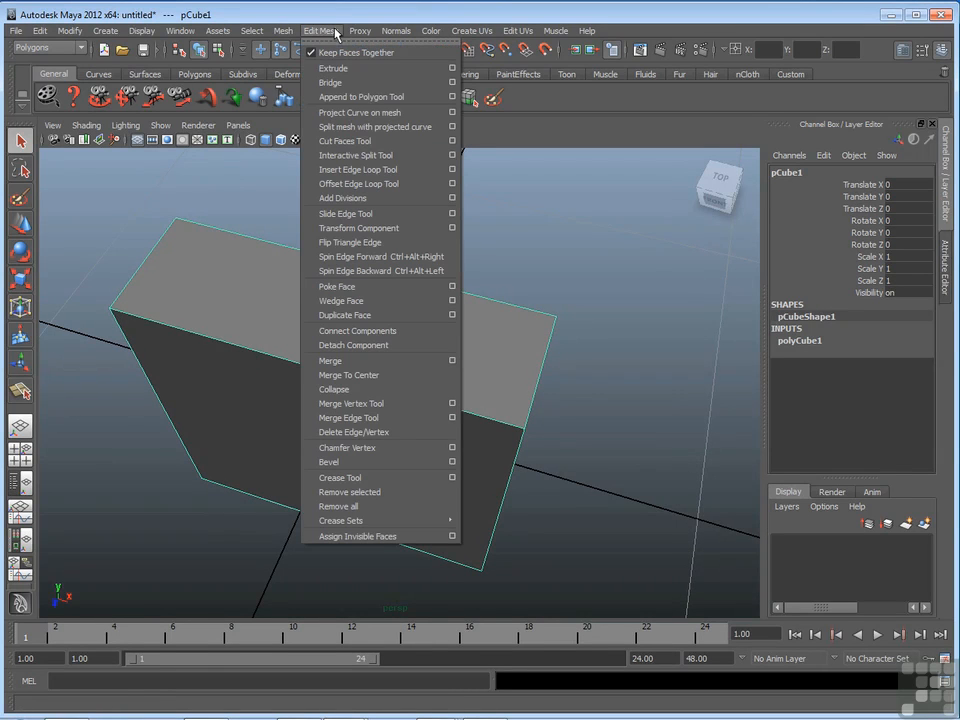
click(419, 157)
alt+drag(465, 238, 418, 217)
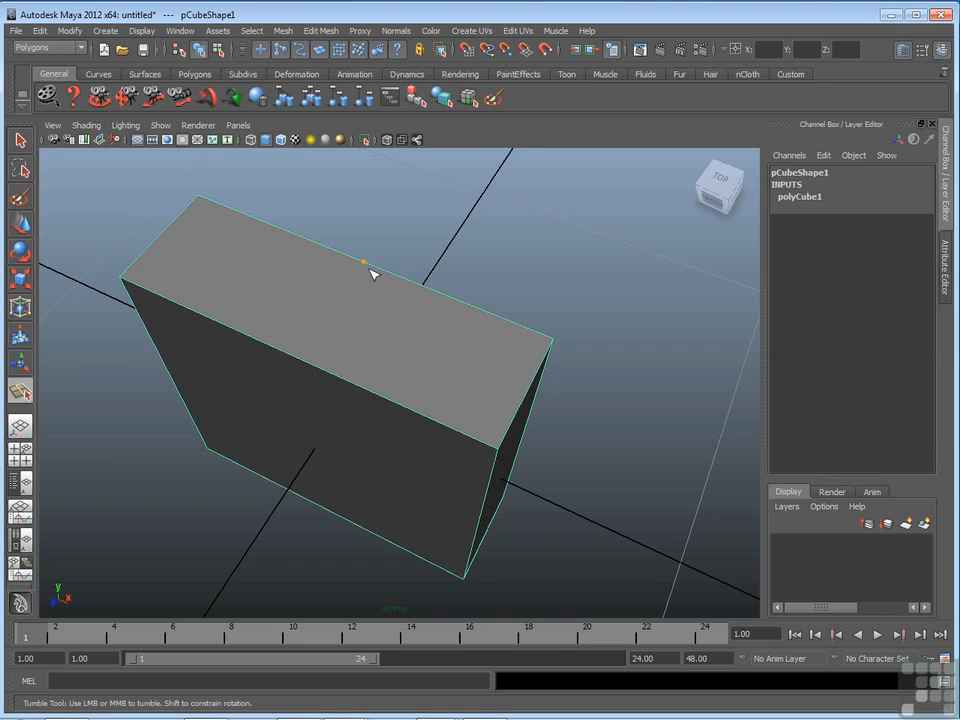
click(305, 364)
click(364, 311)
click(370, 265)
key(Return)
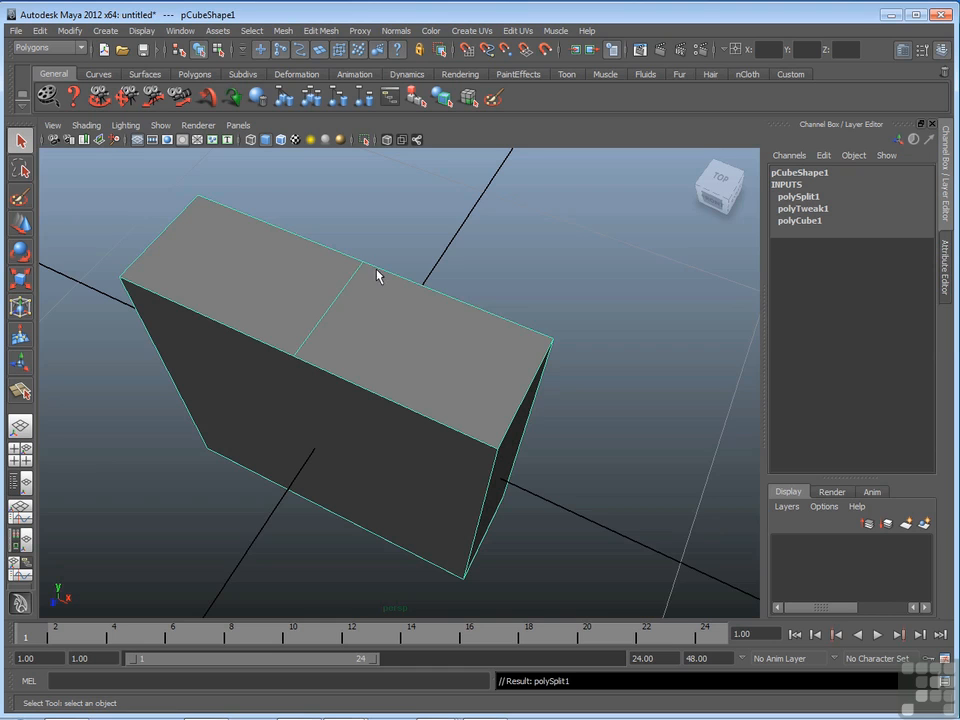
- Move the front vertex of the new crosswise edge slightly off the front edge line, and deselect it
right_click(305, 361)
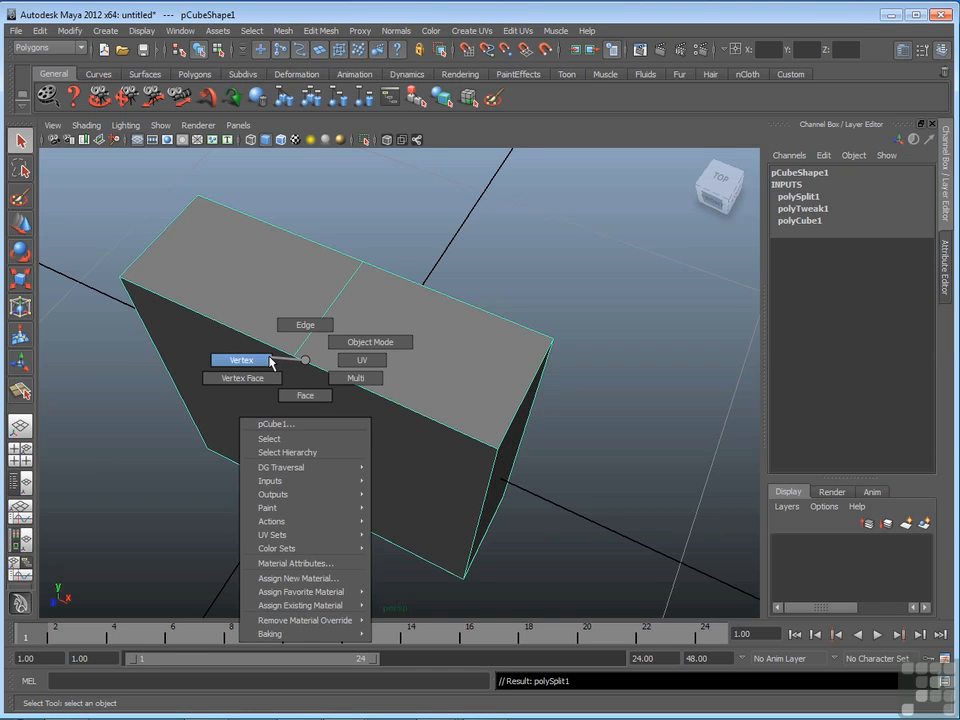
click(267, 362)
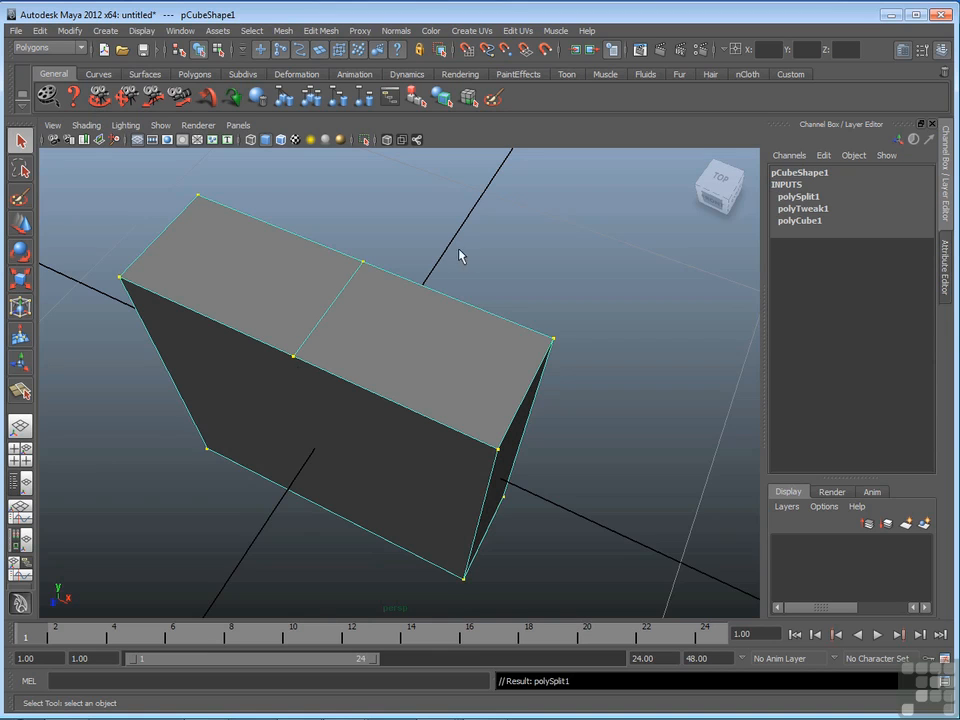
click(440, 256)
click(293, 356)
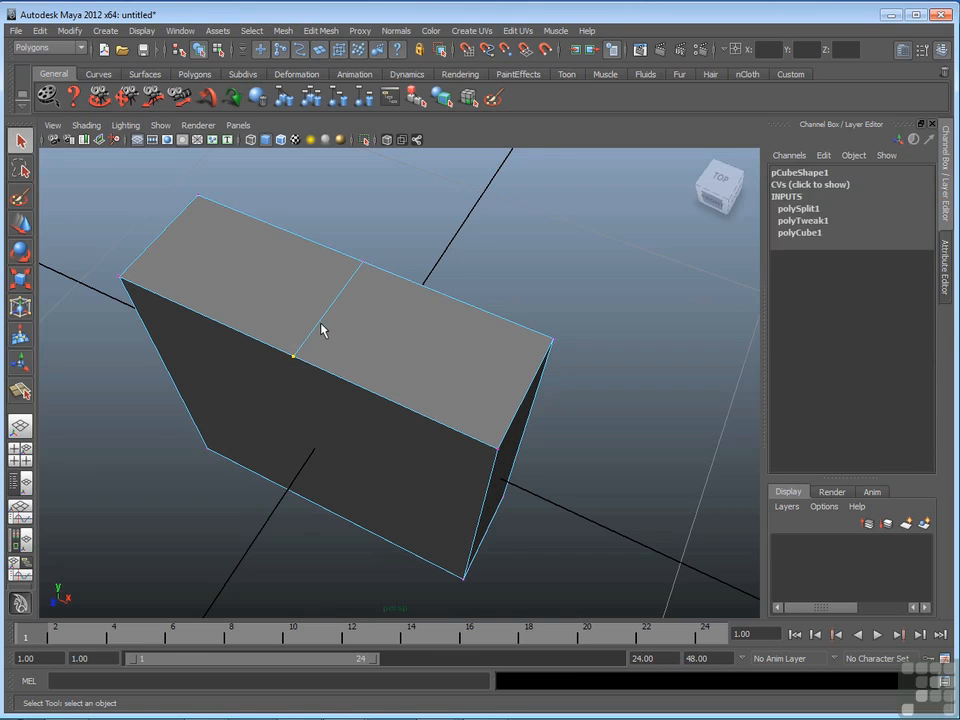
click(20, 224)
mouse_move(295, 358)
mouse_down()
mouse_move(223, 398)
mouse_move(373, 416)
mouse_move(281, 276)
mouse_move(332, 448)
mouse_move(328, 313)
mouse_move(254, 345)
mouse_move(343, 371)
mouse_move(301, 346)
mouse_up()
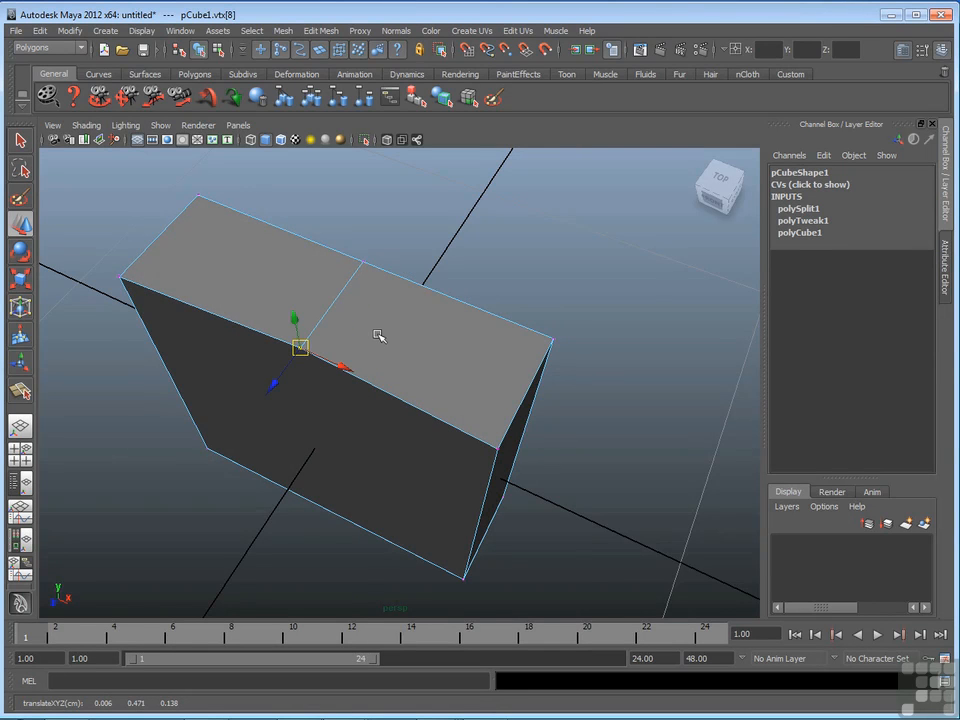
key(q)
click(445, 243)
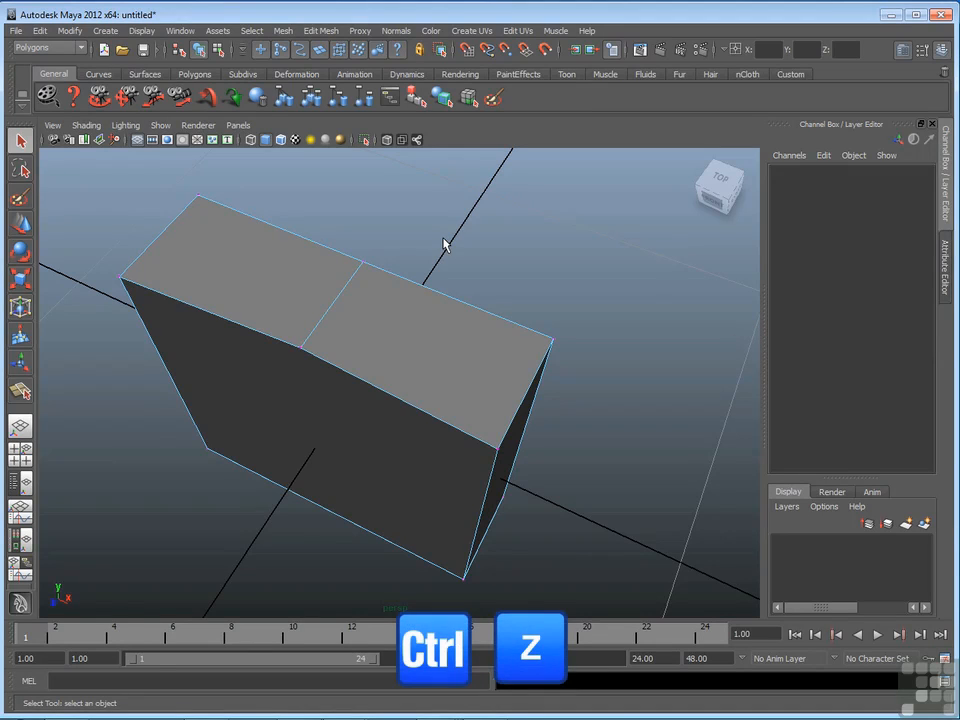
- Undo the vertex move and the crosswise split of the top face
key(ctrl+z)
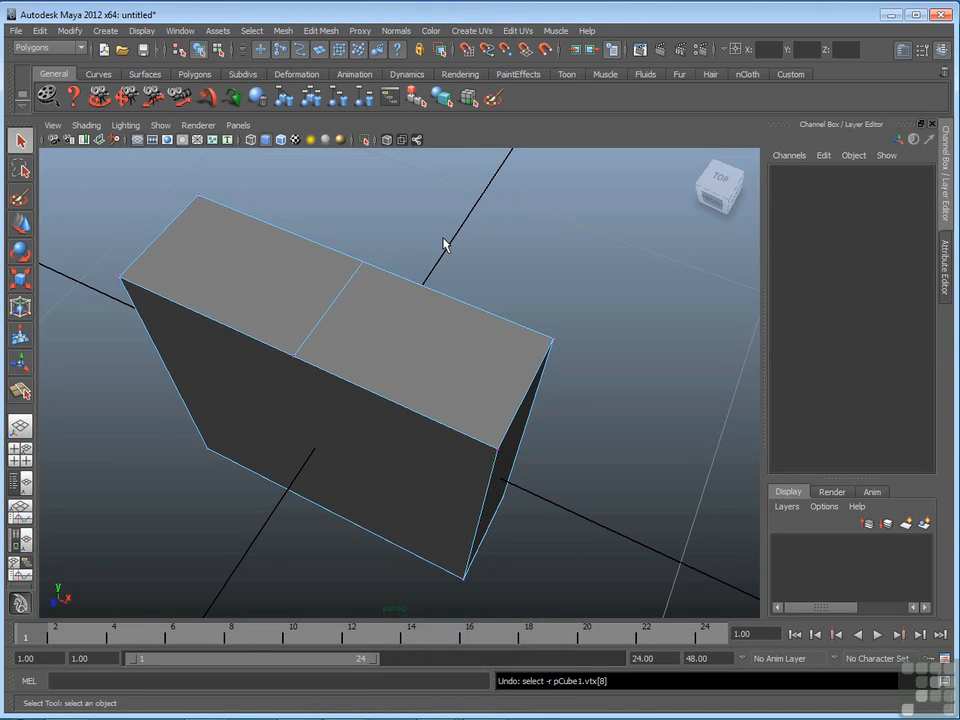
key(ctrl+z)
key(ctrl+z)
key(ctrl+z)
key(ctrl+z)
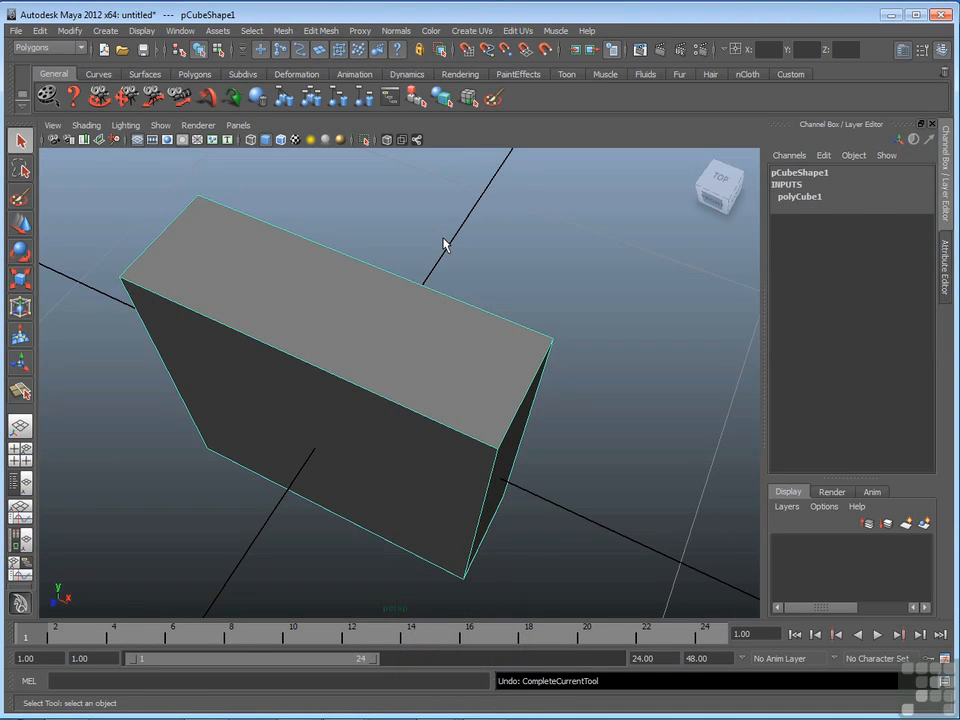
- Open the Interactive Split Tool's settings and set its snap magnets to 5
click(331, 31)
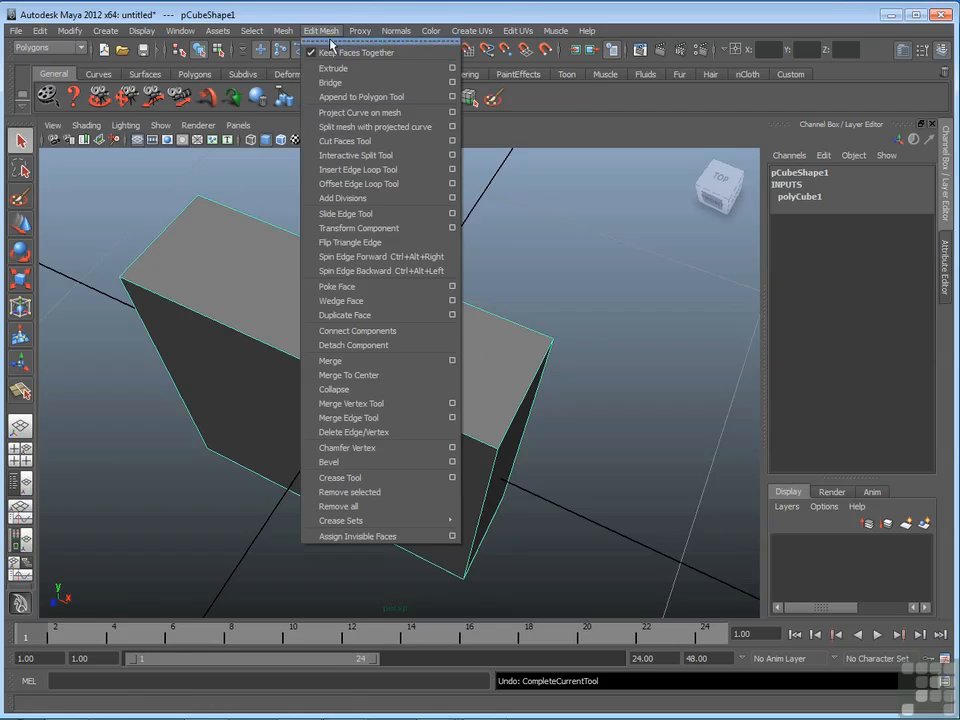
click(453, 156)
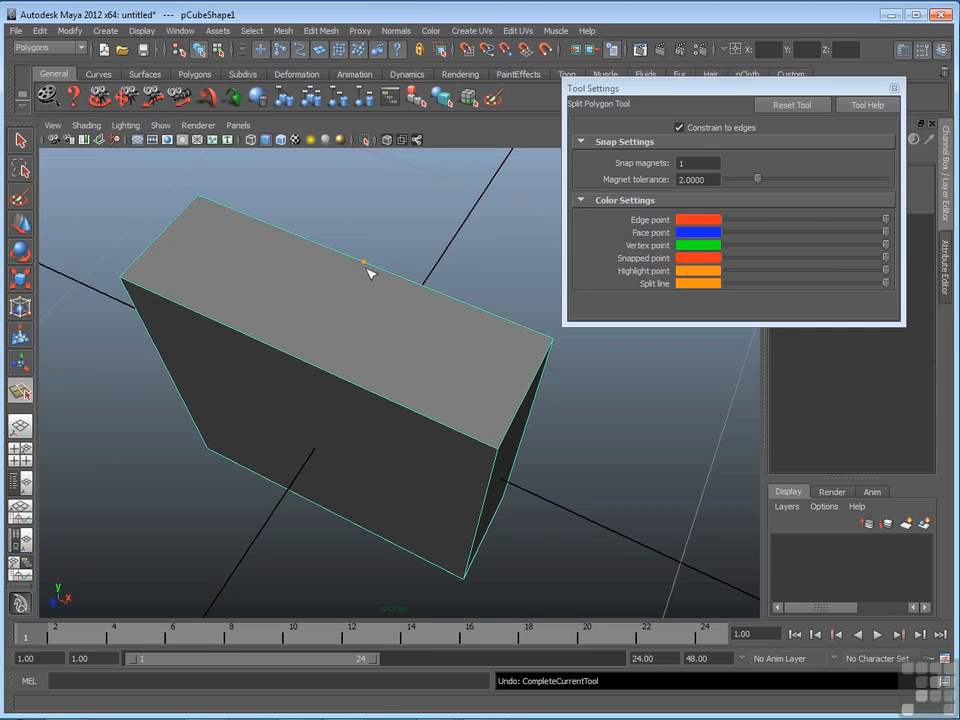
click(680, 163)
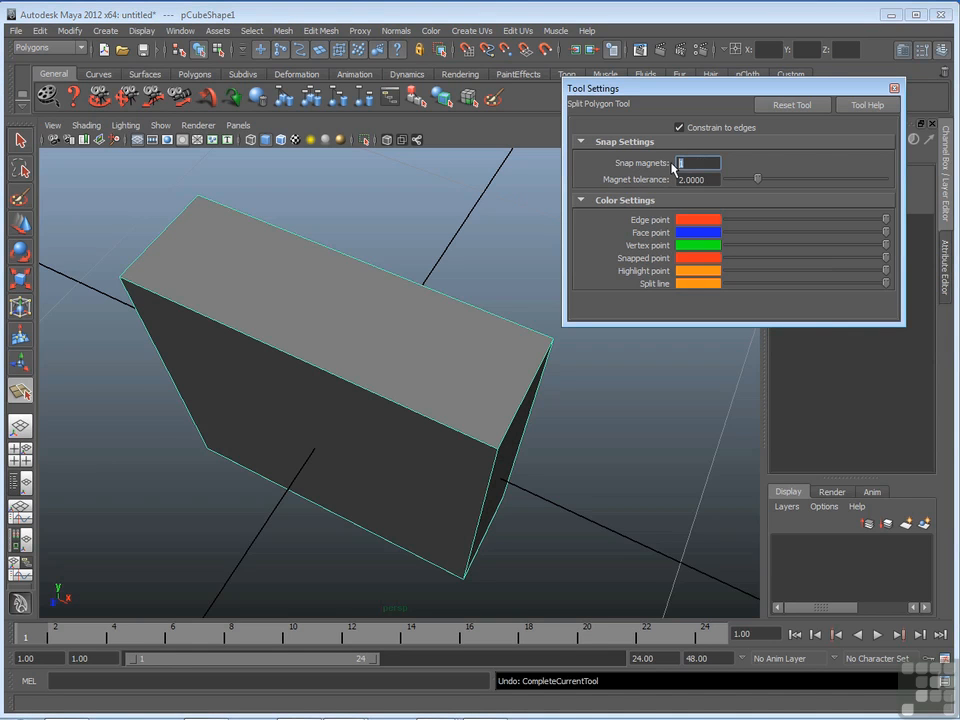
text(2)
drag(709, 163, 665, 159)
text(5)
- Split the top face crosswise between the snap points two-thirds along its long edges
alt+drag(339, 296, 395, 316)
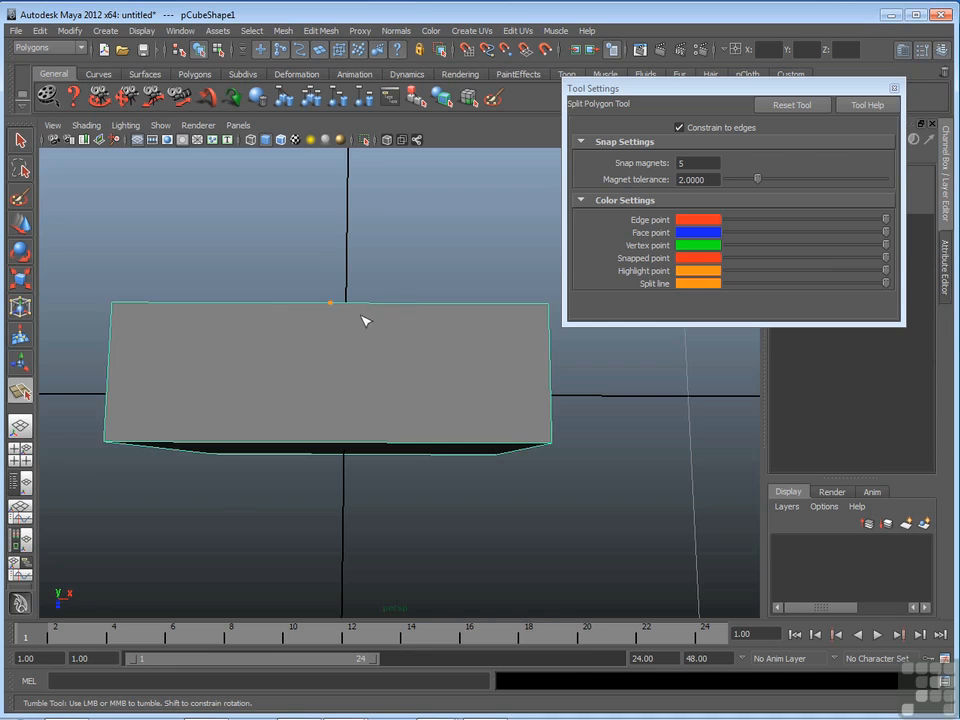
click(405, 309)
click(423, 437)
key(q)
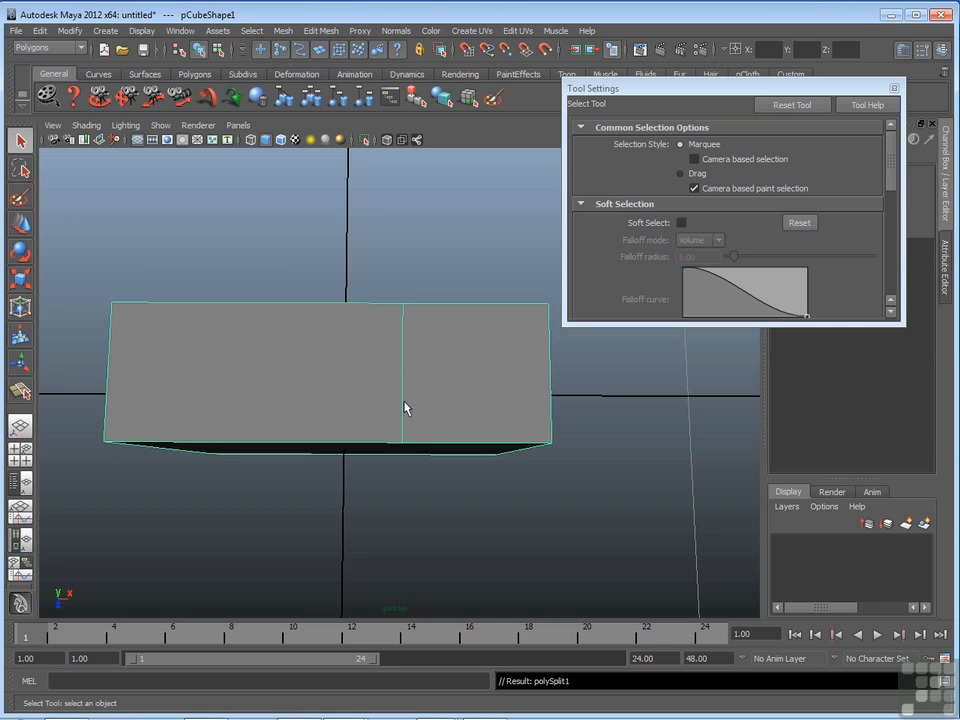
- Add a second crosswise split one-third along the top face, dividing it into three equal sections
click(21, 391)
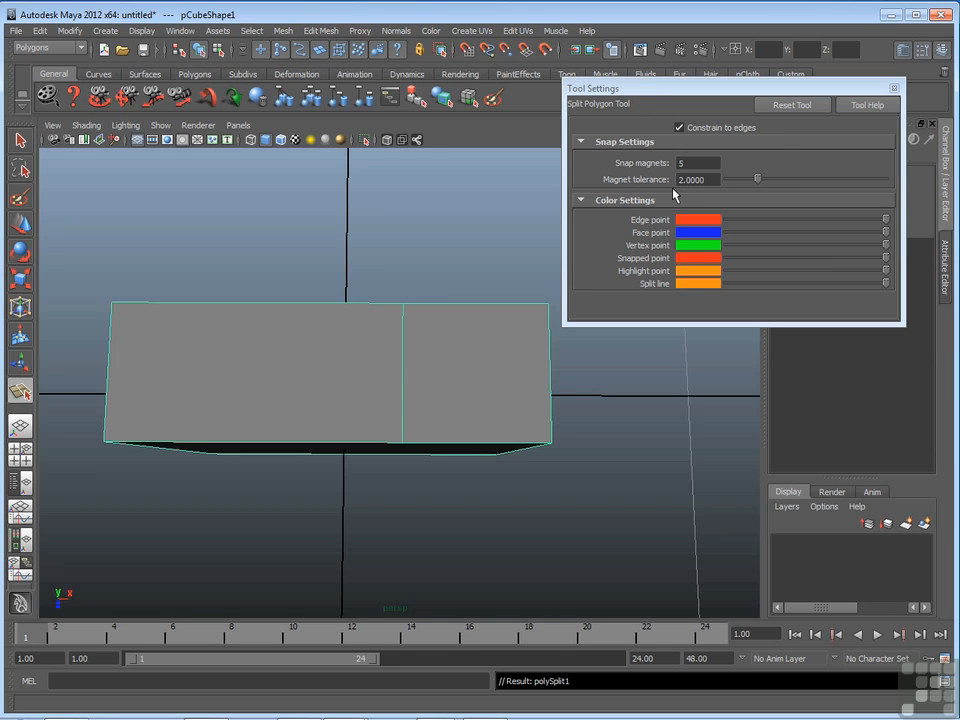
click(251, 316)
click(265, 438)
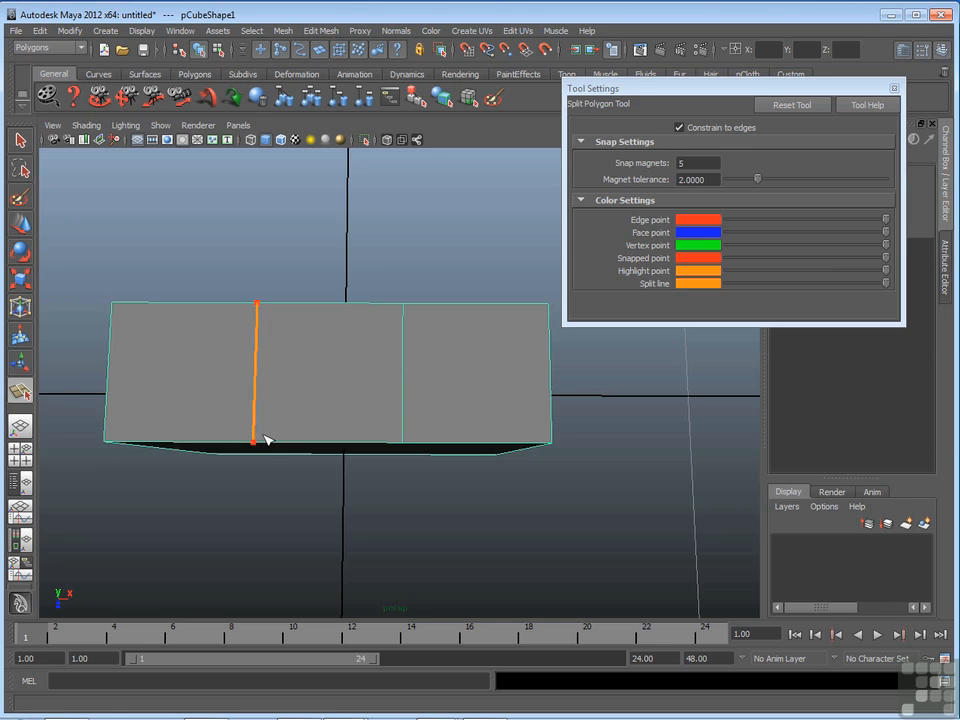
key(q)
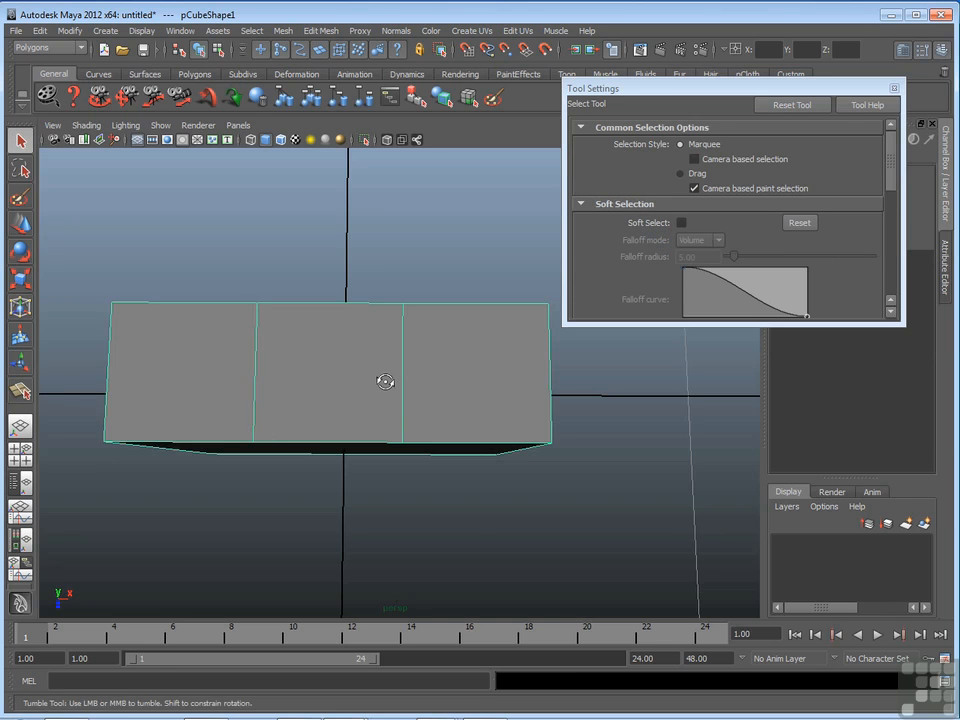
- Split the middle top section lengthwise between its two crosswise edges, about one-third of the width from the back
alt+drag(394, 388, 489, 347)
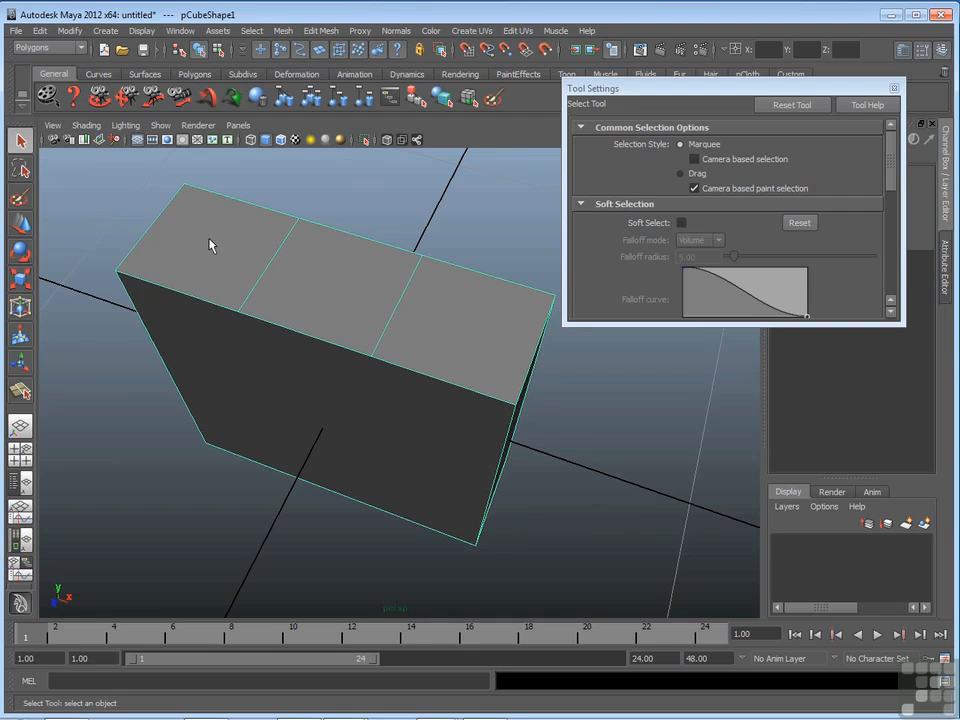
alt+drag(422, 364, 368, 393)
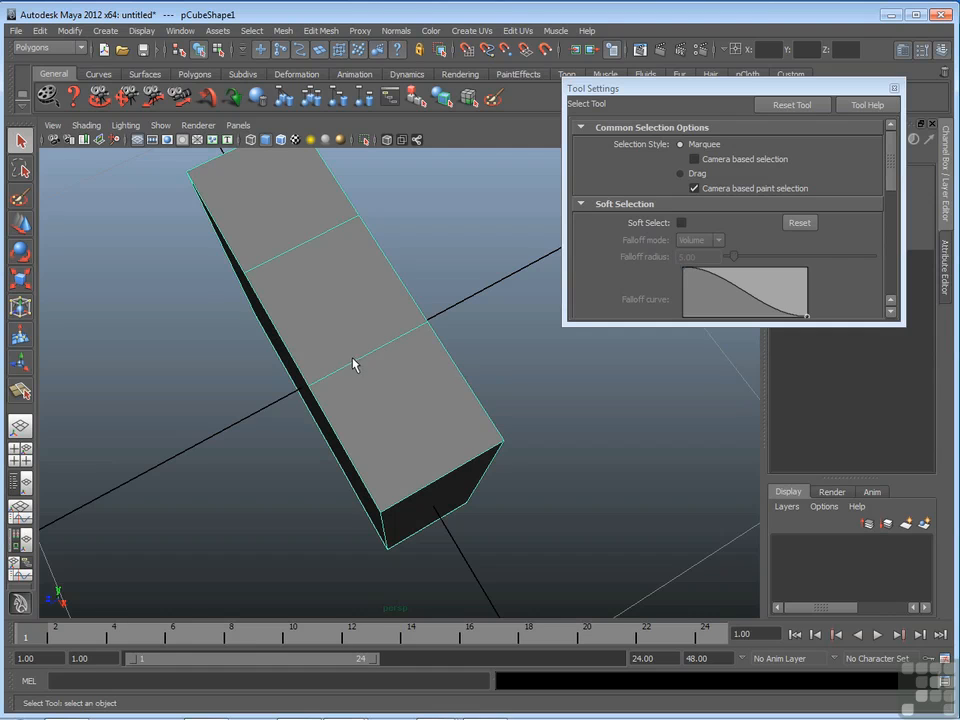
alt+drag(401, 392, 360, 401)
click(20, 392)
alt+drag(171, 381, 440, 360)
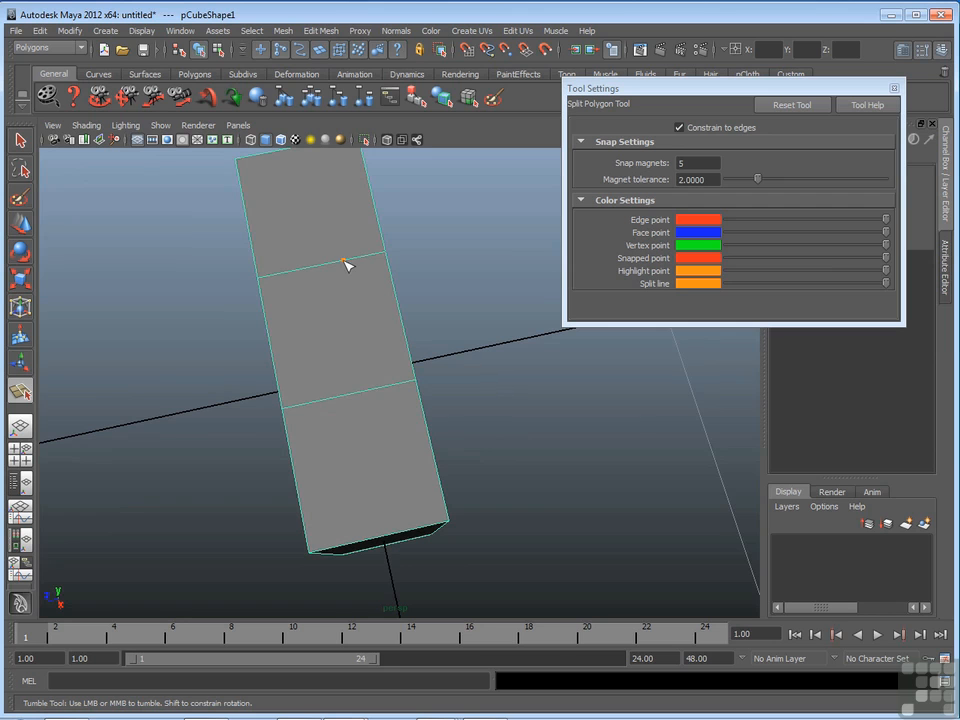
click(369, 386)
key(Return)
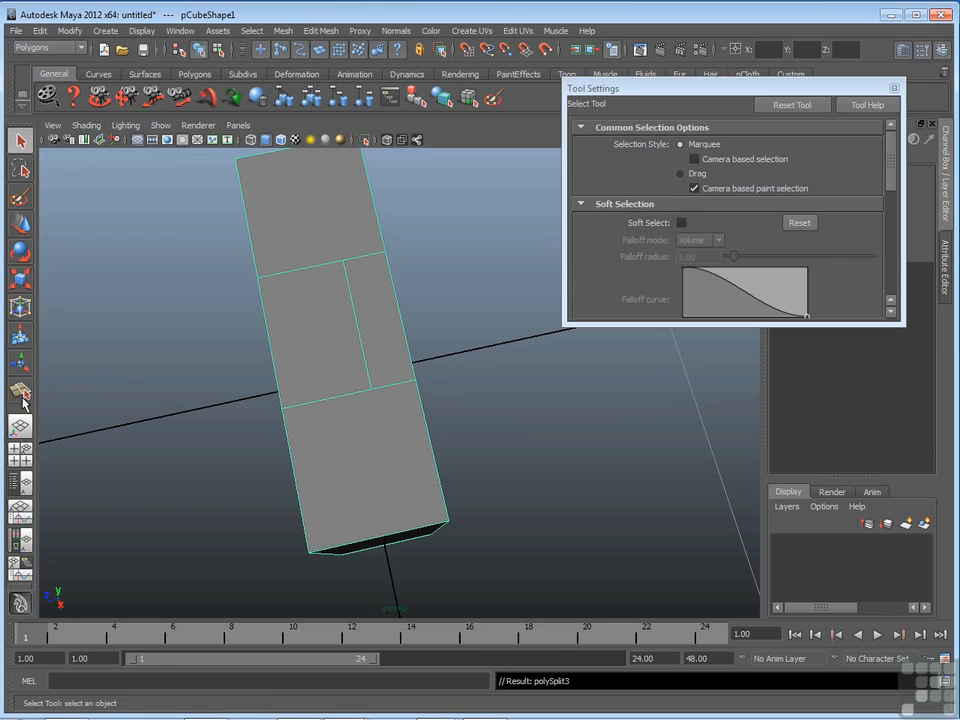
- Add a second lengthwise split to the middle top section, near the box's front edge
click(21, 393)
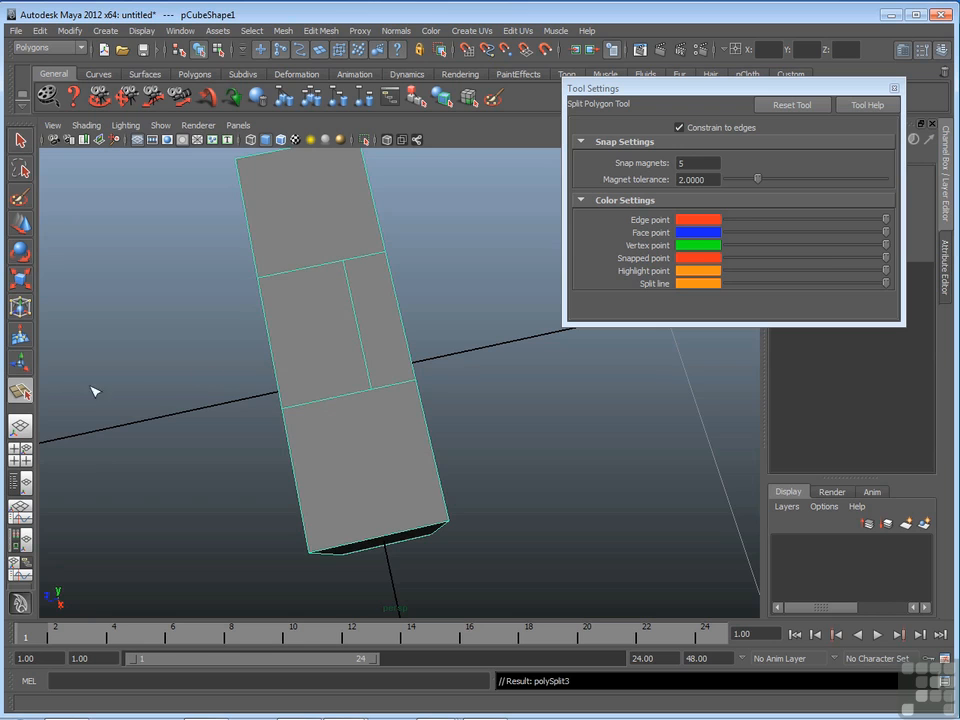
click(288, 272)
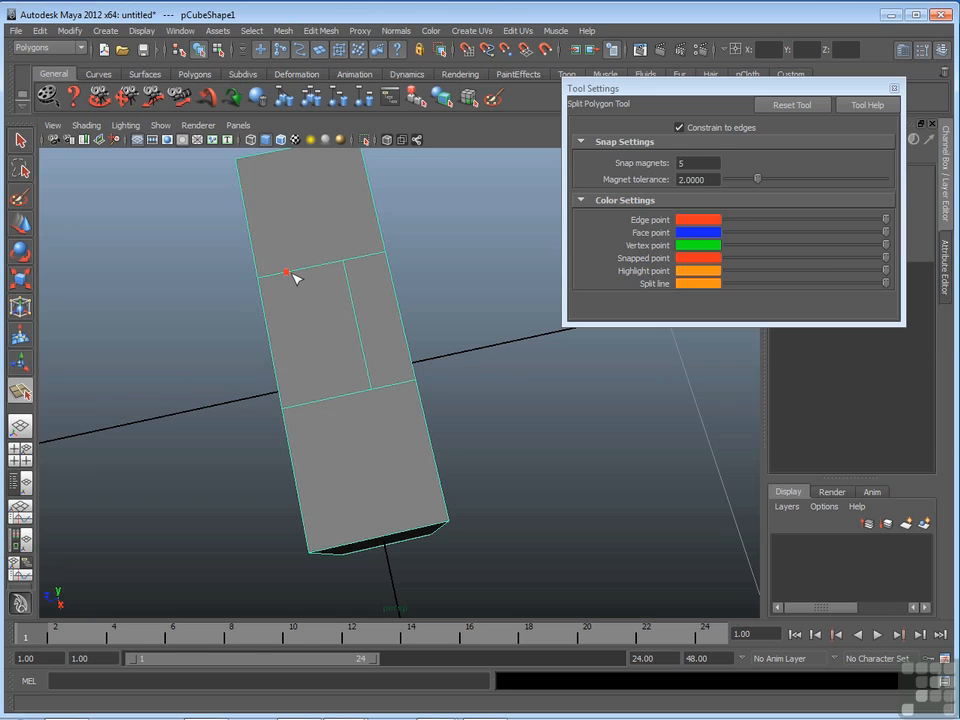
click(320, 404)
key(q)
alt+drag(285, 426, 425, 387)
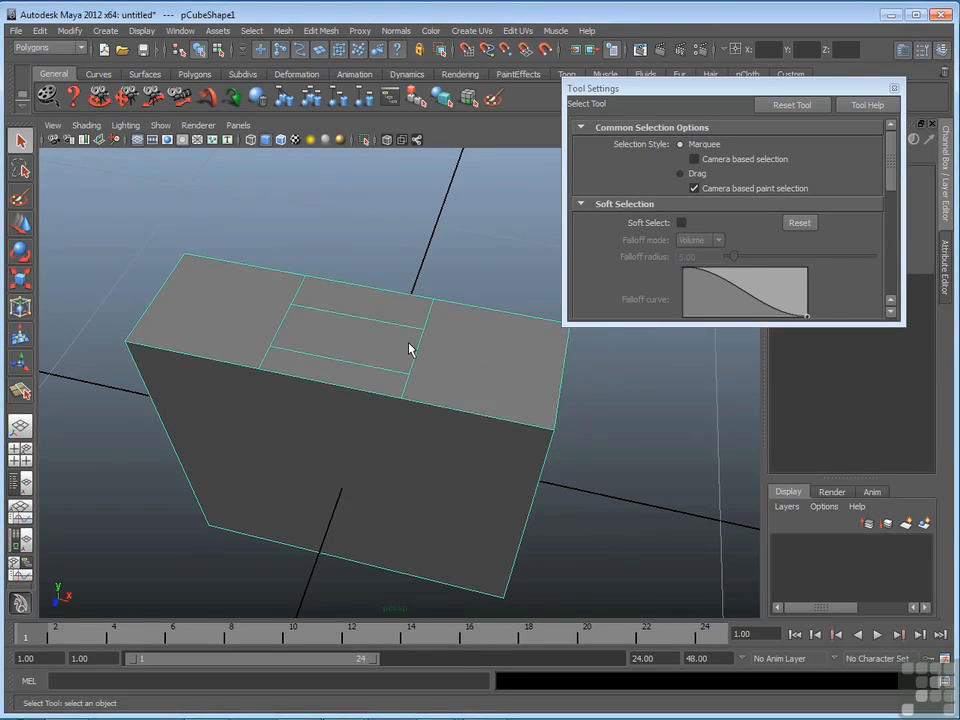
- In the top view, move the front lengthwise edge's two vertices back in Z so the strip between the splits is roughly centered
key(space)
key(space)
scroll(292, 453, up, 10)
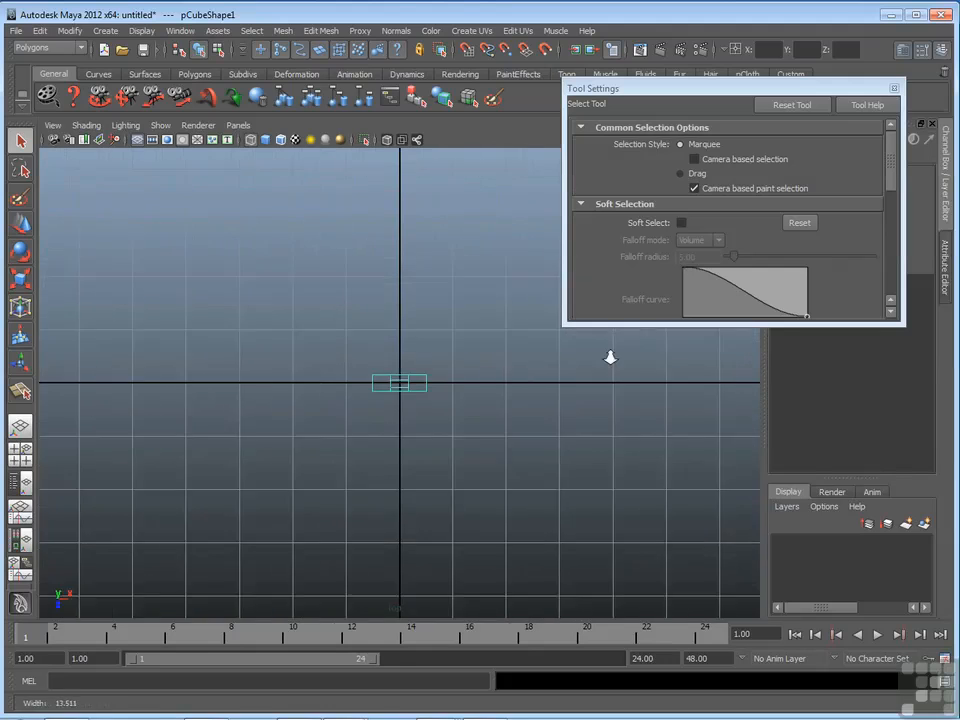
alt+middle_drag(480, 438, 426, 441)
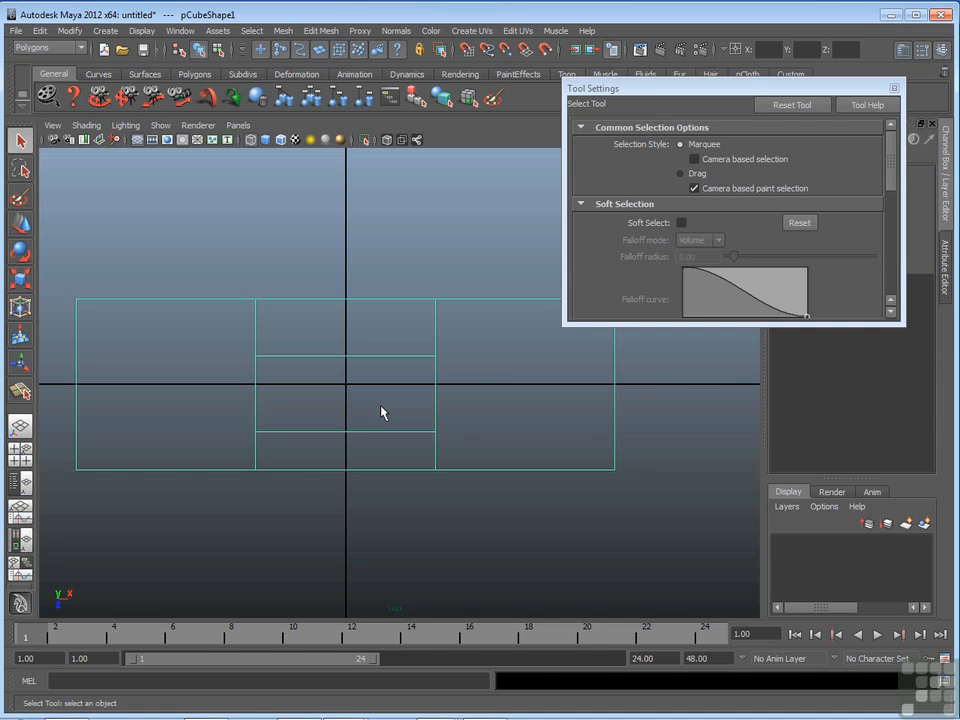
right_drag(273, 432, 230, 433)
drag(218, 414, 465, 447)
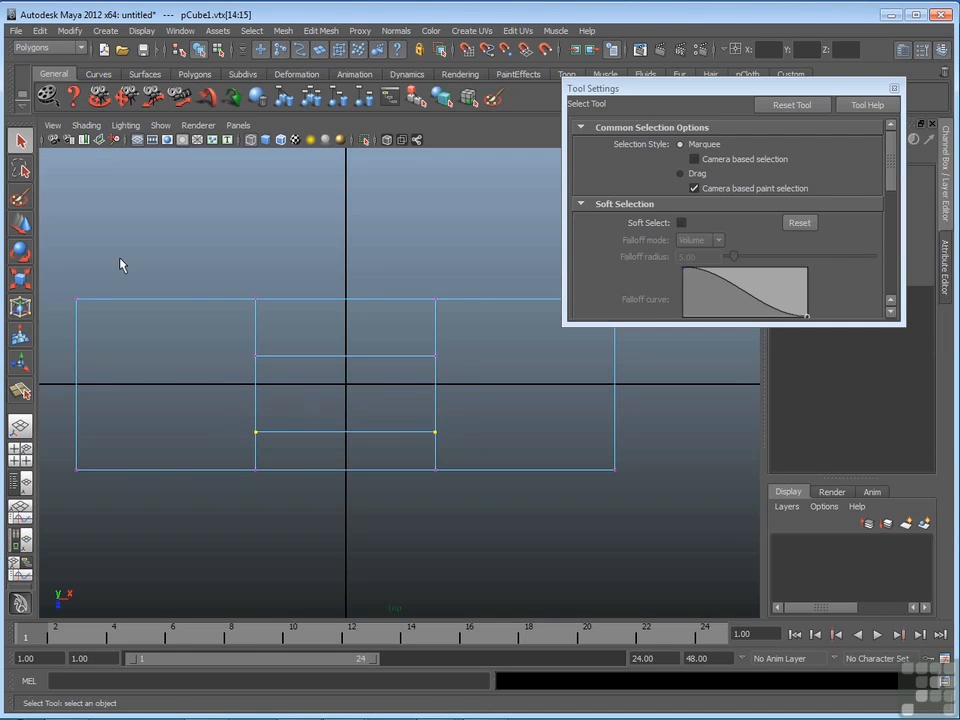
key(w)
drag(345, 474, 348, 442)
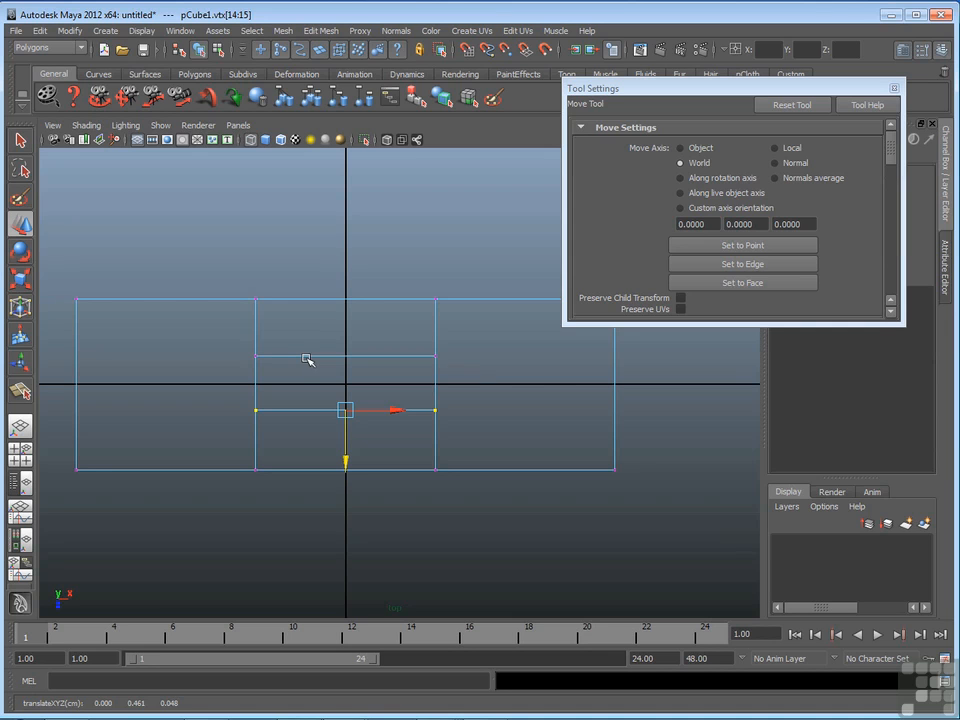
- Return to the perspective view and select the narrow central face on top of the box
key(space)
key(space)
alt+drag(390, 421, 396, 400)
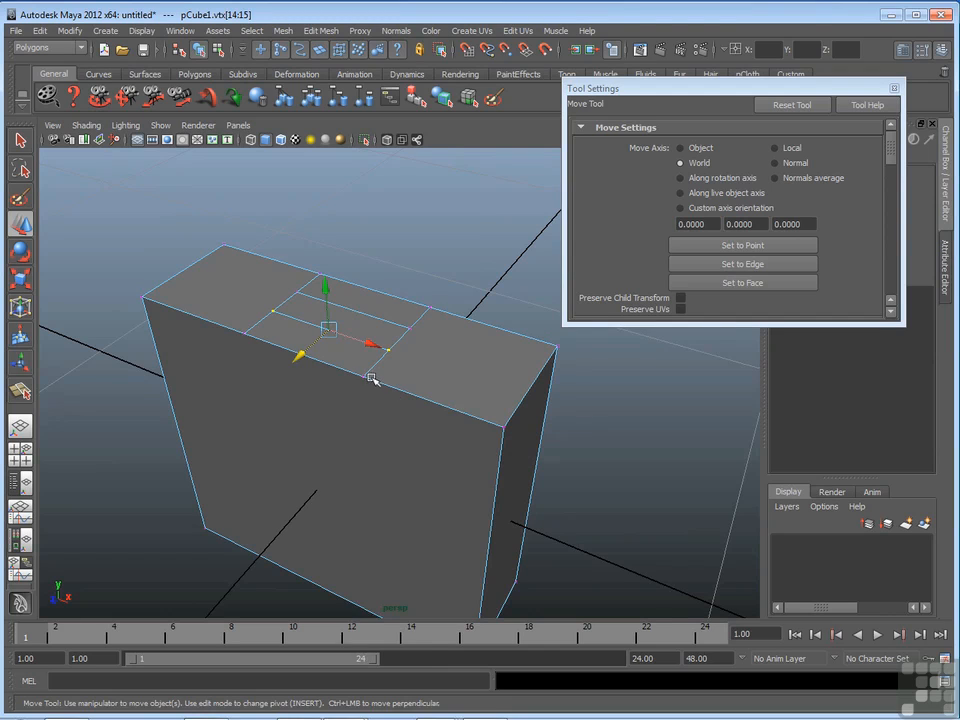
right_click(372, 378)
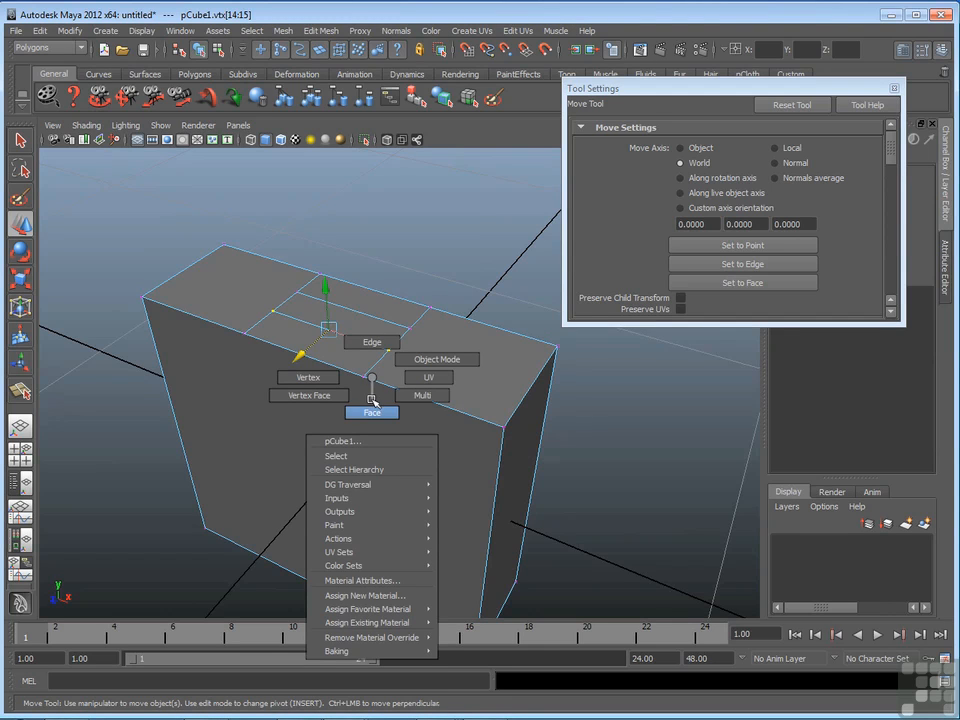
click(369, 411)
click(372, 330)
alt+drag(407, 334, 471, 317)
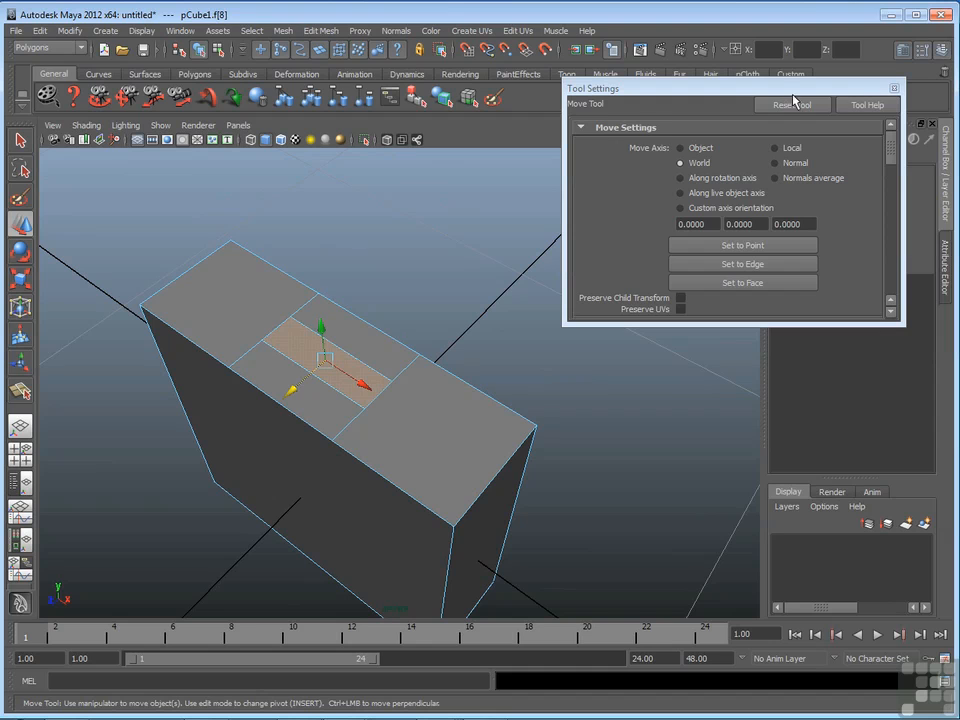
- Extrude the selected central face straight up by about 0.206 in local Z to form a raised block, and clear the selection
click(894, 88)
alt+drag(486, 236, 474, 244)
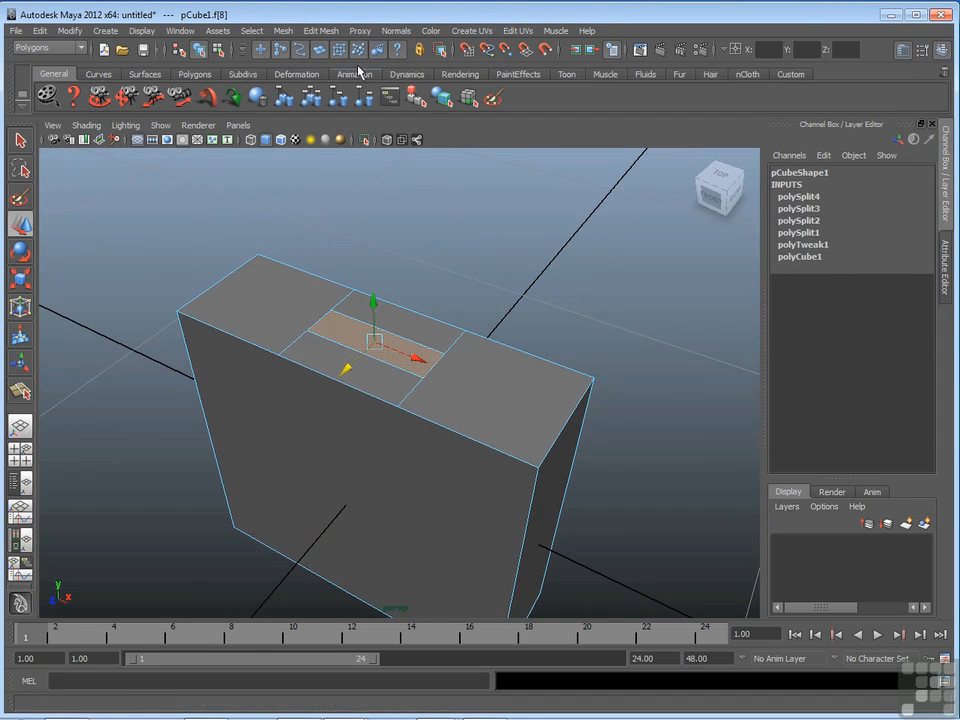
click(321, 30)
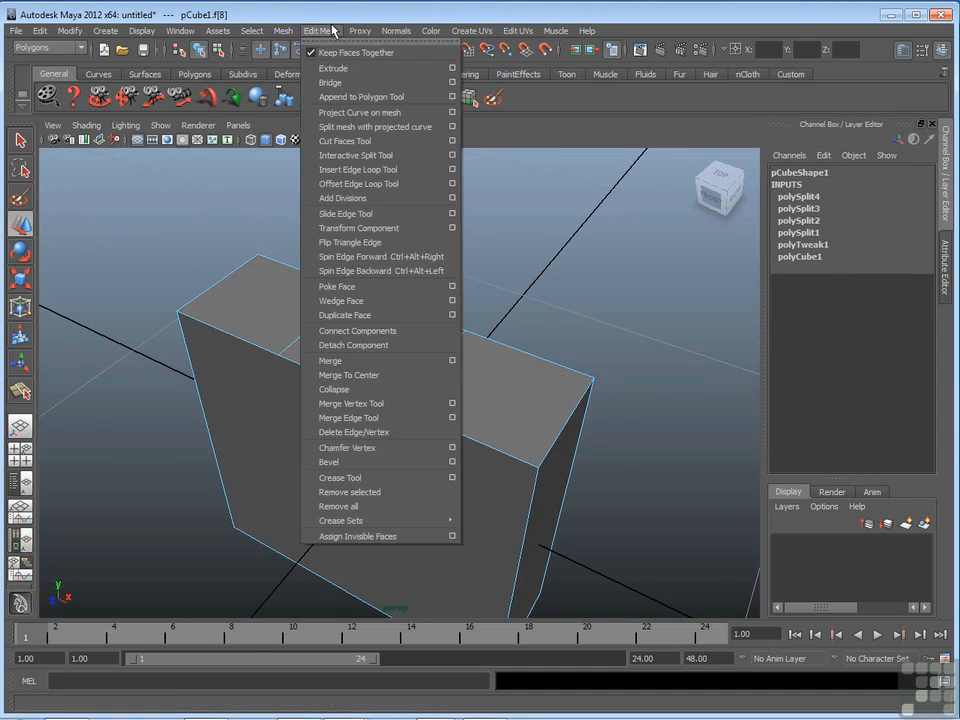
click(372, 69)
mouse_move(455, 250)
alt+mouse_down()
mouse_move(467, 257)
mouse_move(411, 281)
mouse_move(438, 243)
alt+mouse_up()
drag(346, 271, 349, 192)
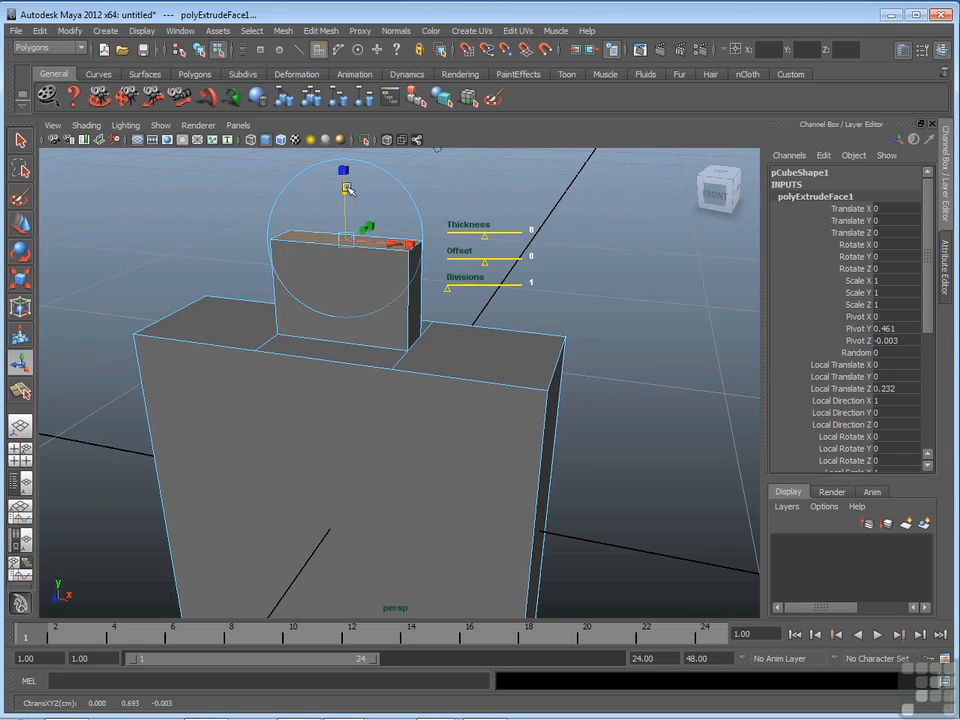
drag(347, 190, 345, 204)
alt+drag(450, 290, 436, 314)
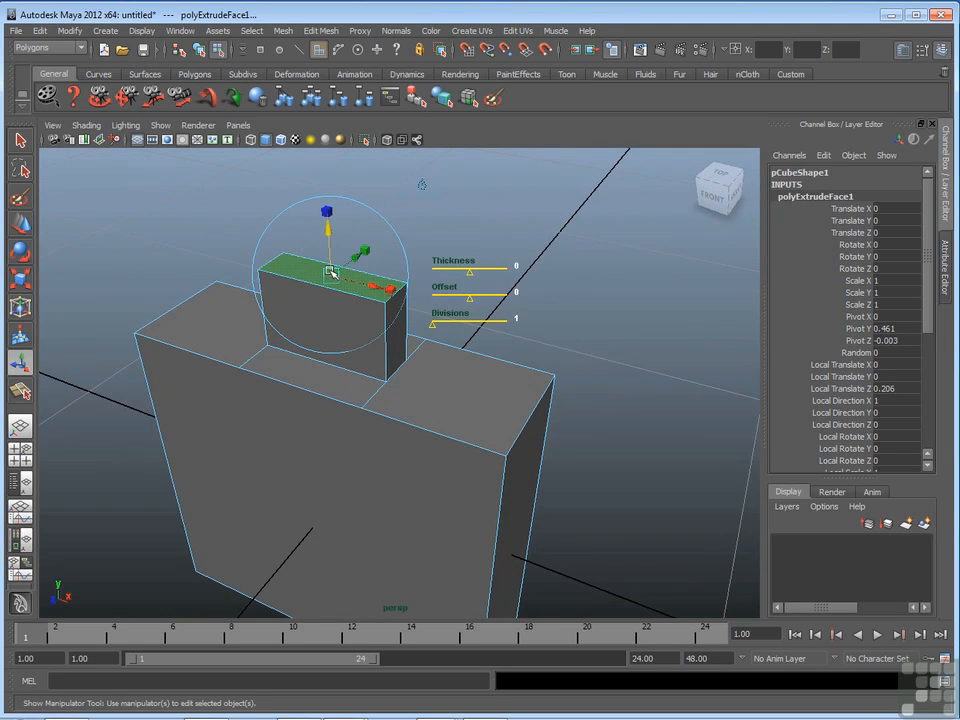
click(601, 289)
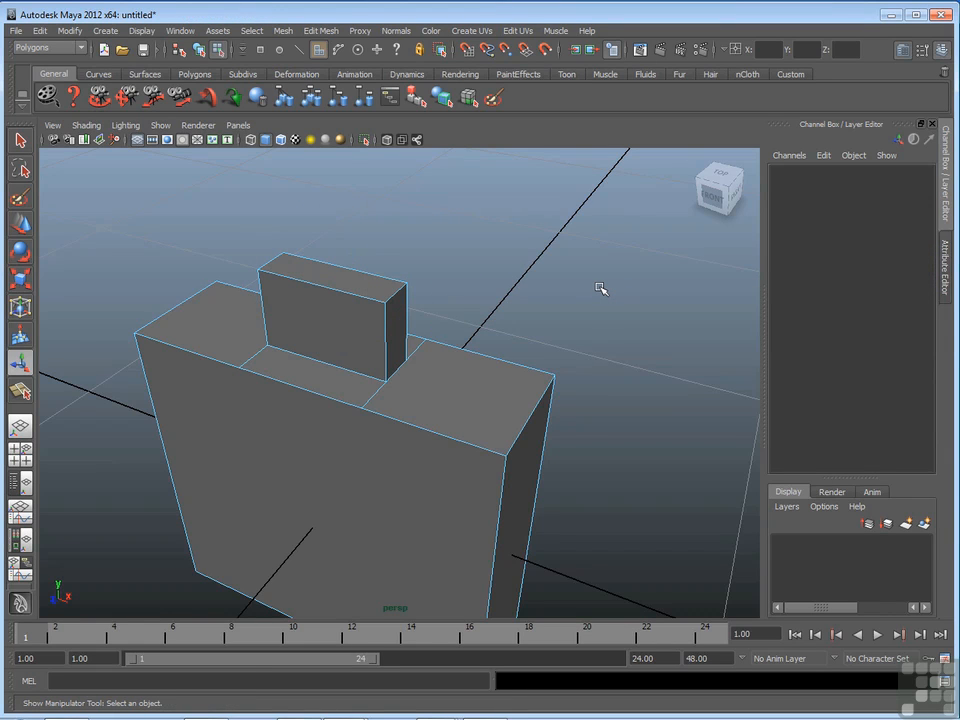
- Select the large front and back faces of the raised block
alt+drag(432, 376, 489, 344)
alt+drag(384, 328, 486, 366)
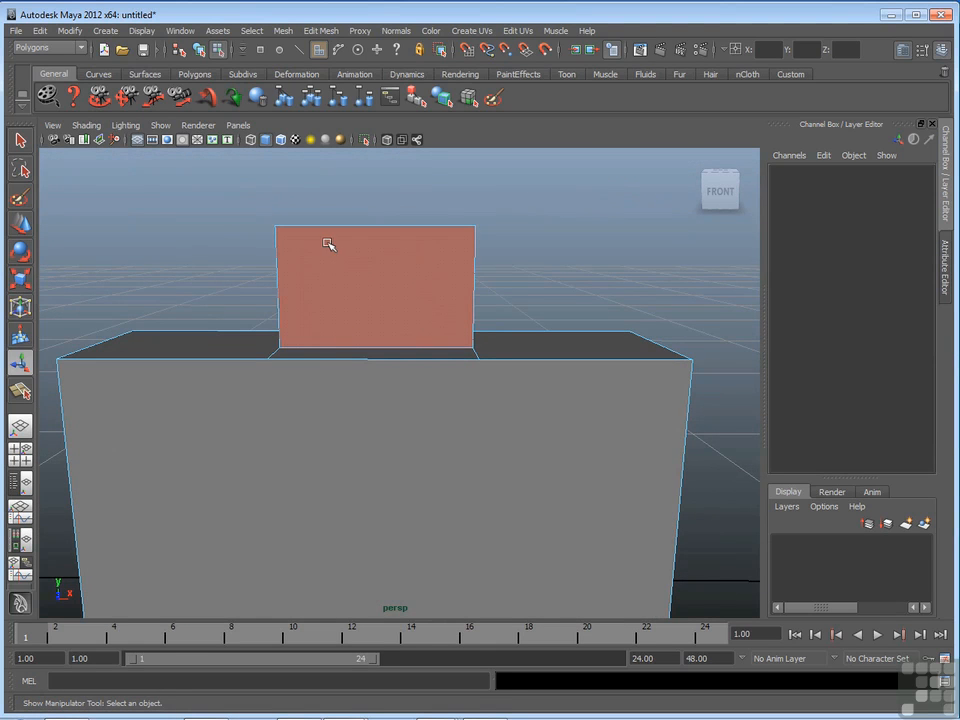
alt+drag(386, 268, 493, 349)
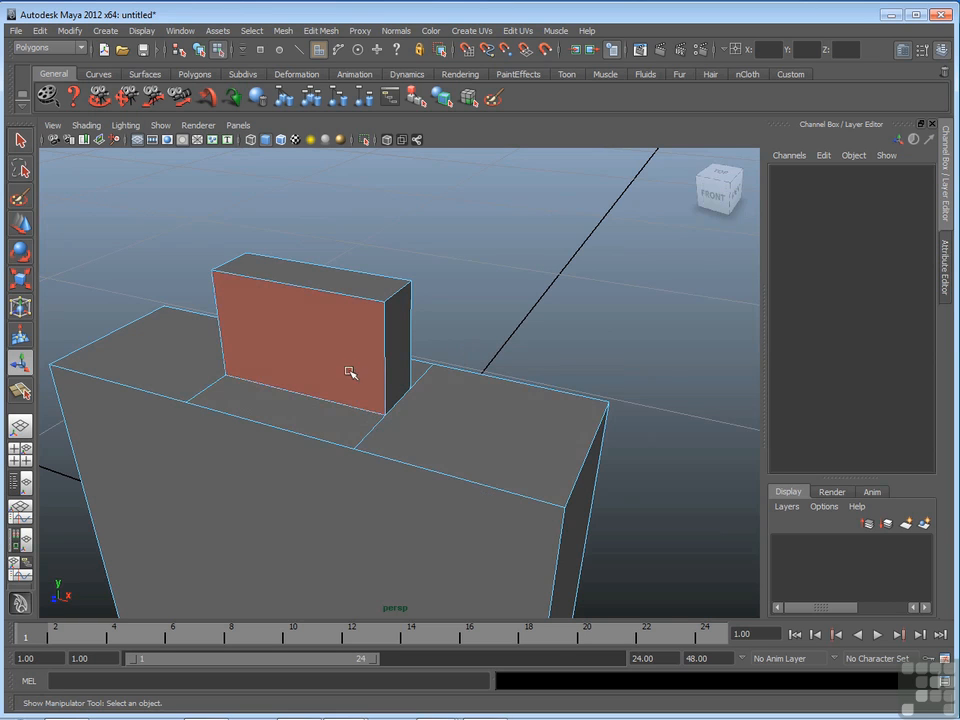
alt+drag(252, 390, 276, 360)
alt+drag(377, 360, 452, 364)
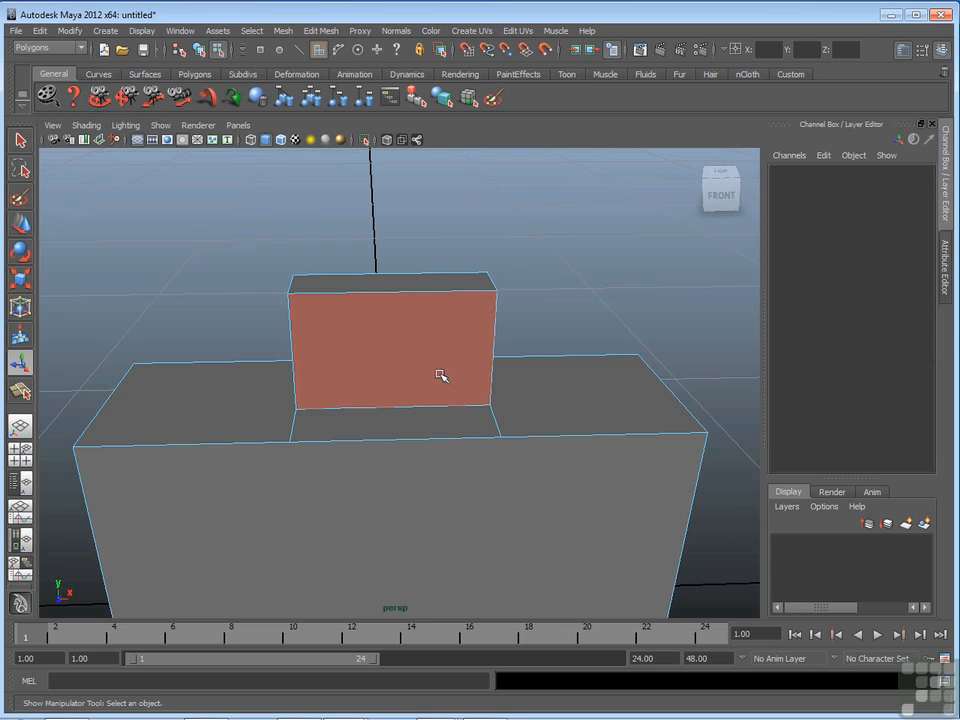
alt+drag(484, 388, 279, 281)
click(310, 286)
alt+drag(510, 340, 570, 347)
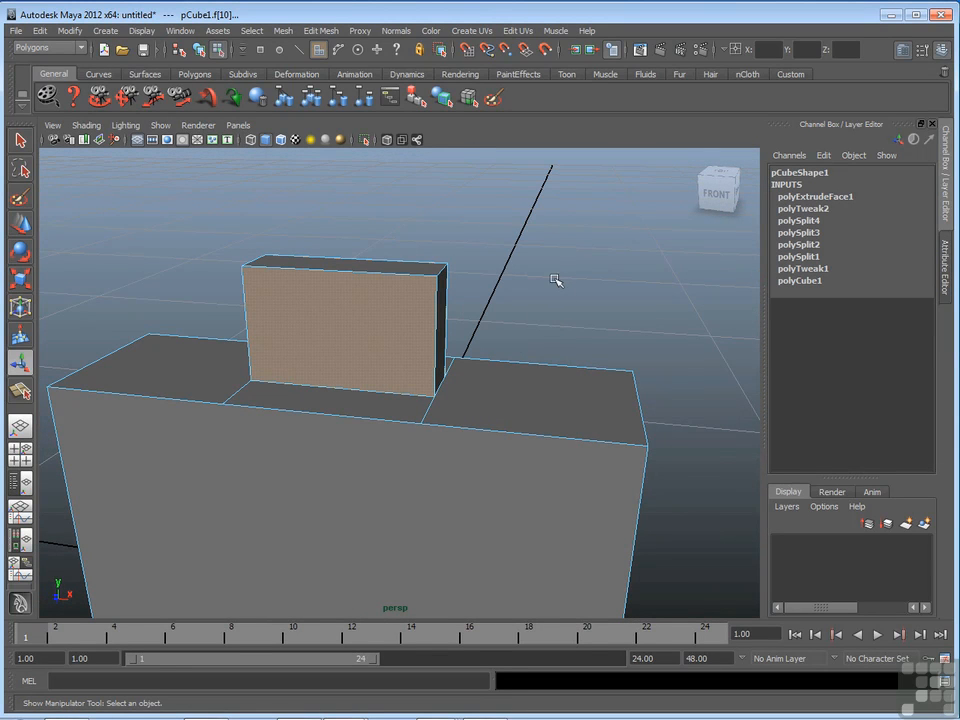
- Reset the Add Divisions options and subdivide both selected faces exponentially at division level 1 in quads mode
click(328, 31)
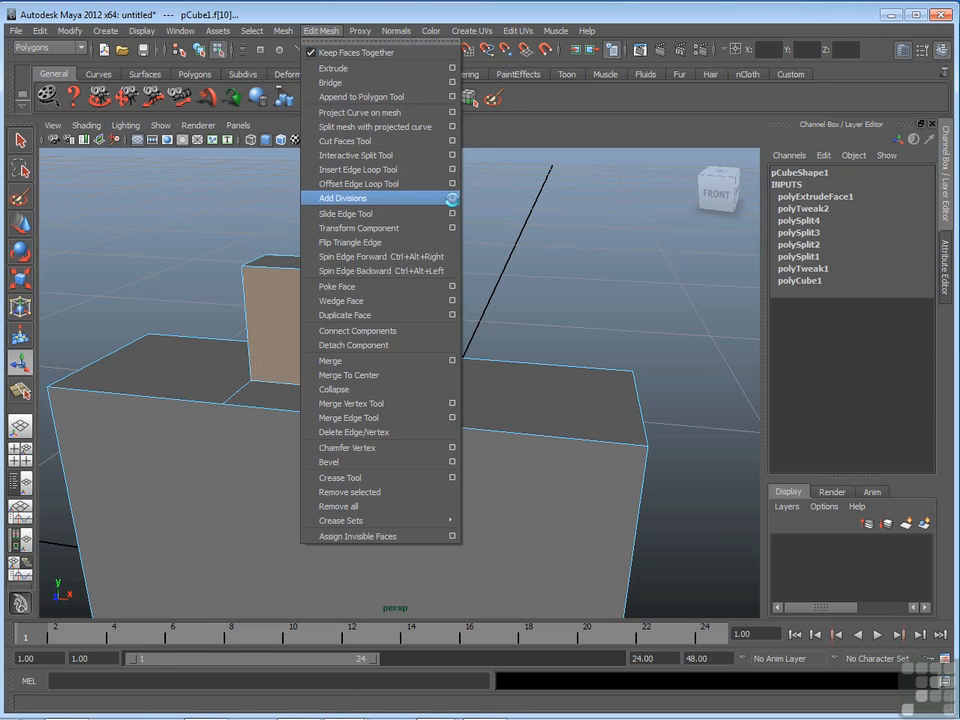
click(454, 202)
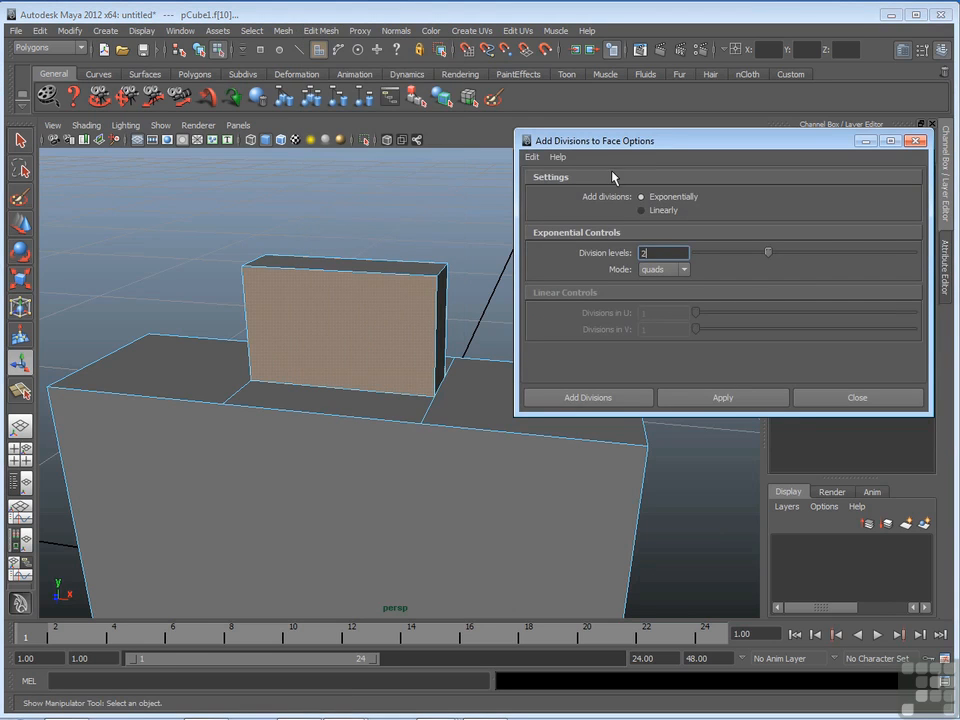
click(532, 158)
click(548, 185)
click(733, 399)
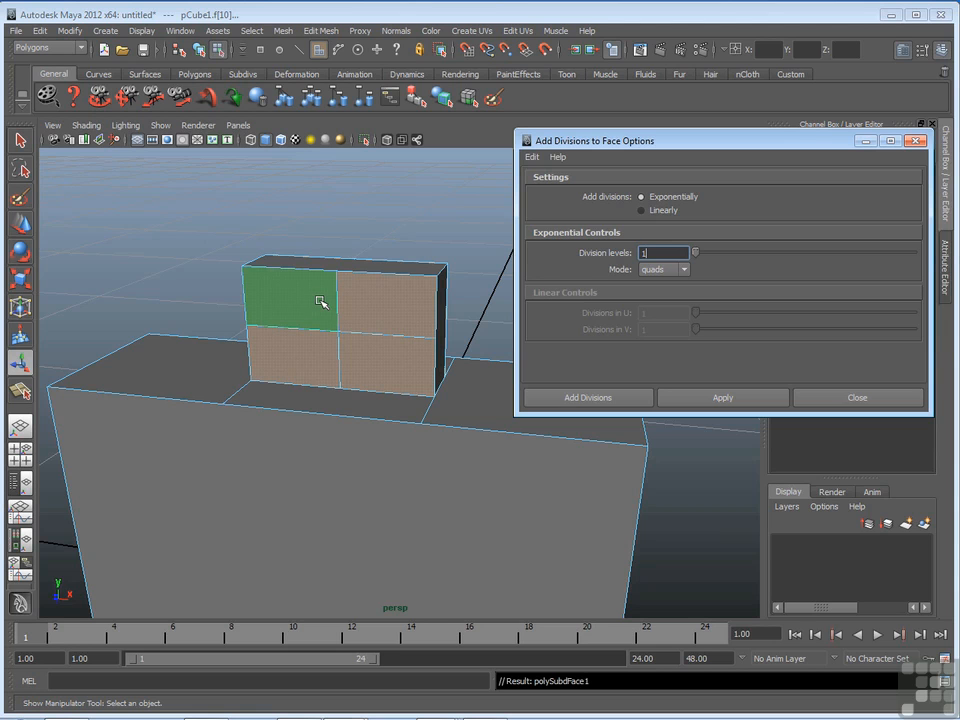
alt+drag(283, 304, 450, 300)
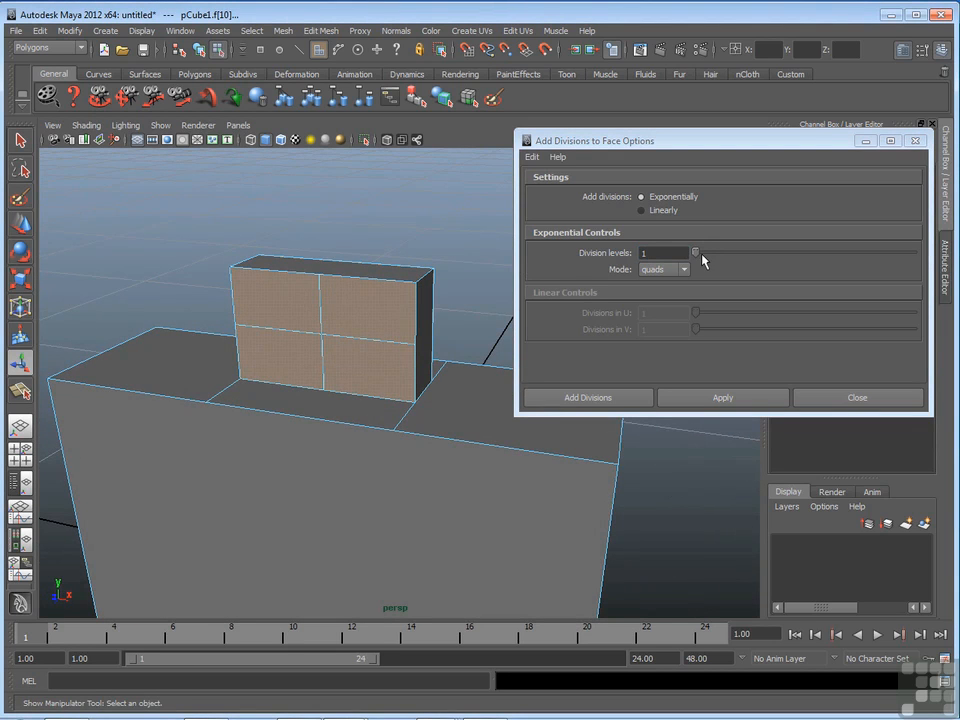
- Close the Add Divisions options and undo the subdivision, leaving the block's front and back faces selected
drag(694, 253, 784, 259)
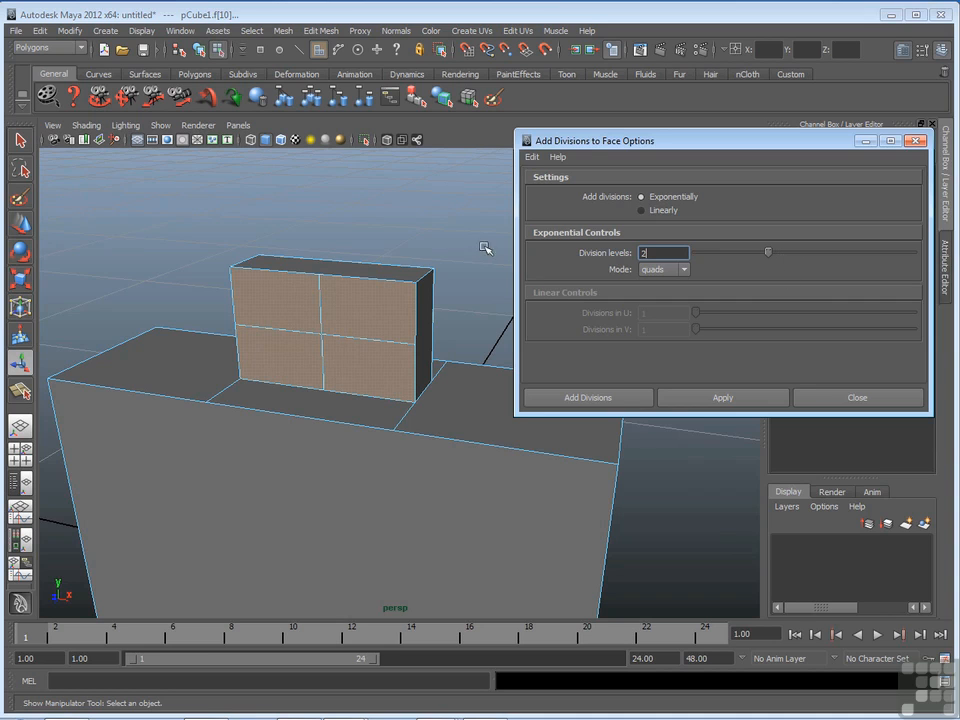
click(428, 230)
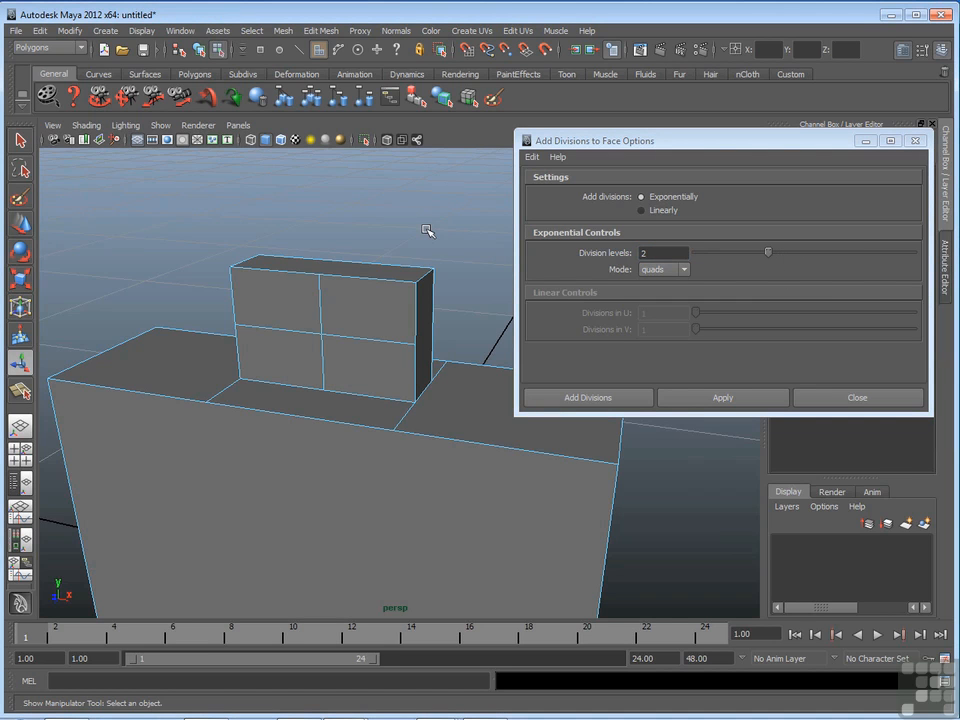
key(ctrl+z)
key(q)
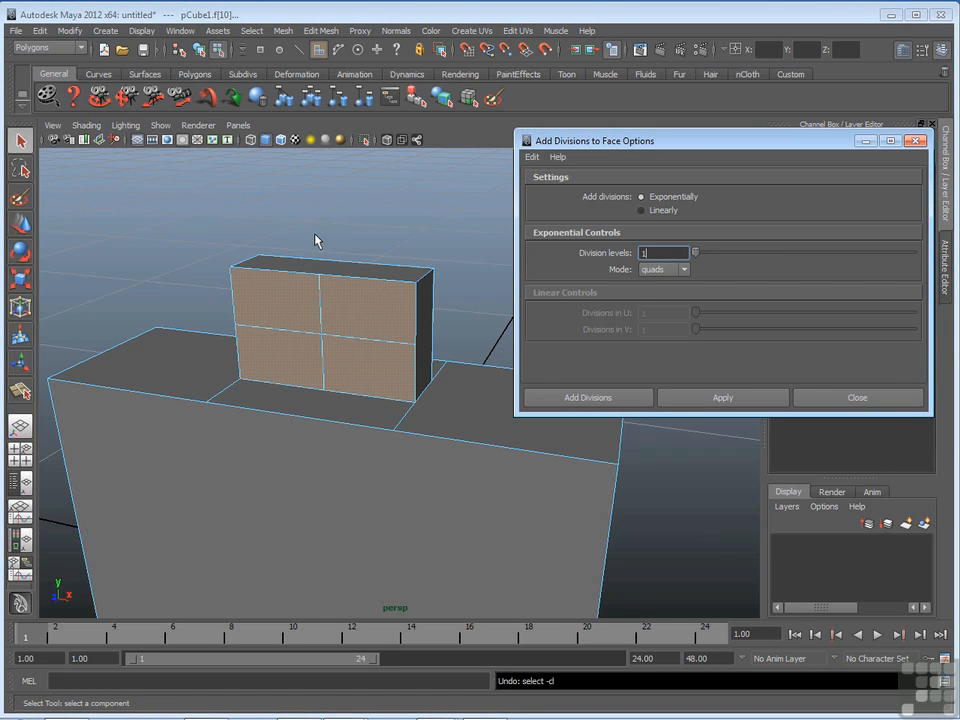
click(915, 141)
click(510, 231)
key(ctrl+z)
key(ctrl+z)
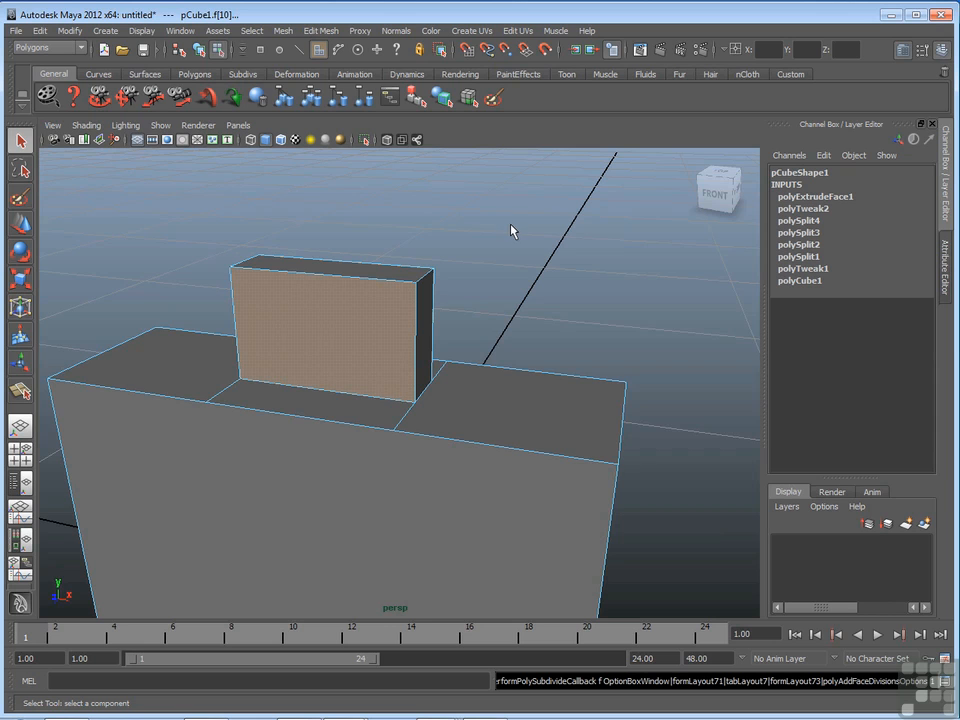
- Add exponential divisions at level 2 in quads mode to the block's selected front and back faces
mouse_move(544, 246)
alt+mouse_down()
mouse_move(242, 238)
mouse_move(414, 253)
mouse_move(529, 250)
alt+mouse_up()
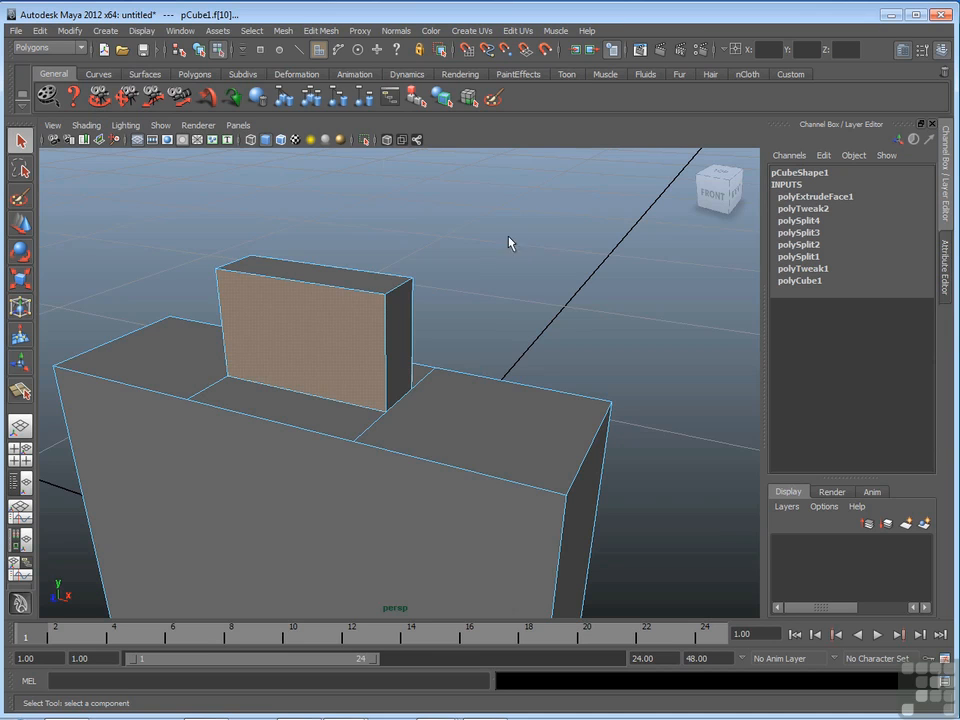
click(326, 31)
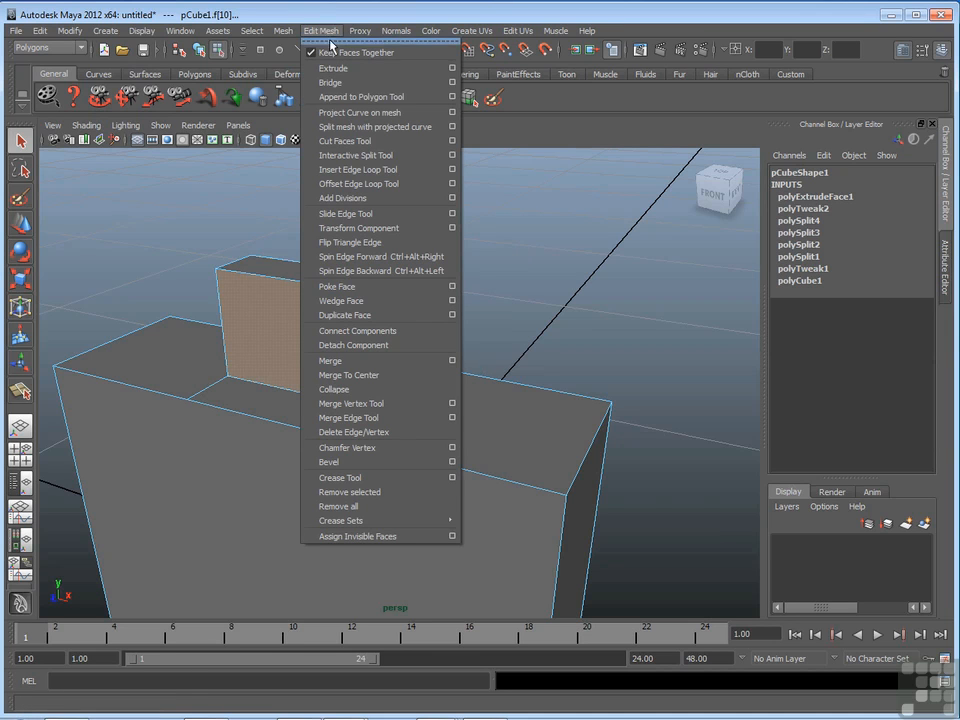
click(454, 199)
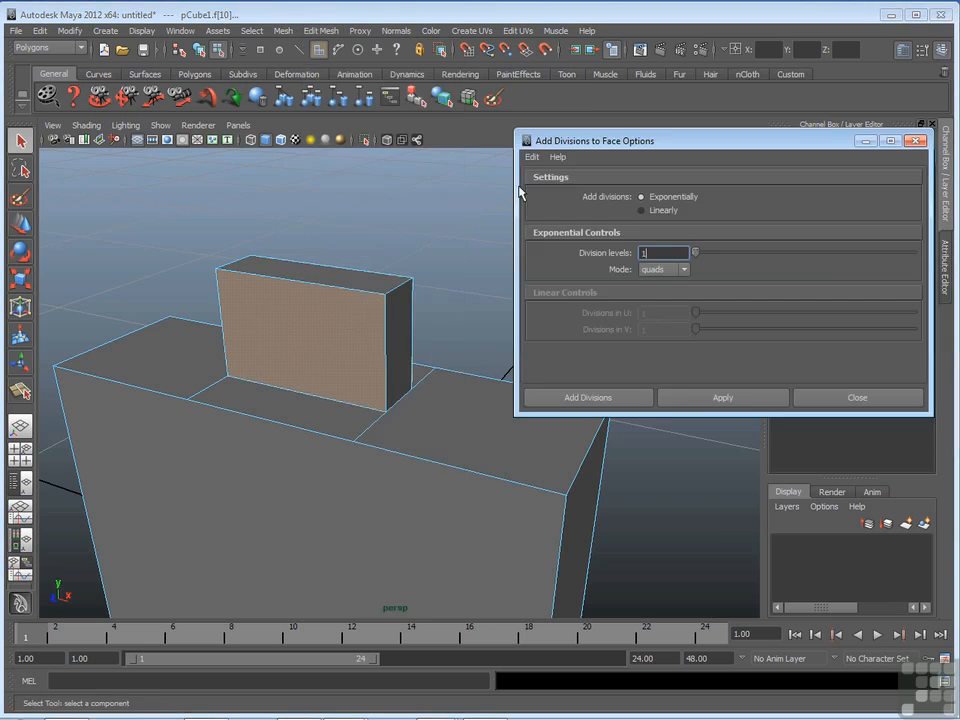
drag(705, 255, 784, 259)
click(723, 399)
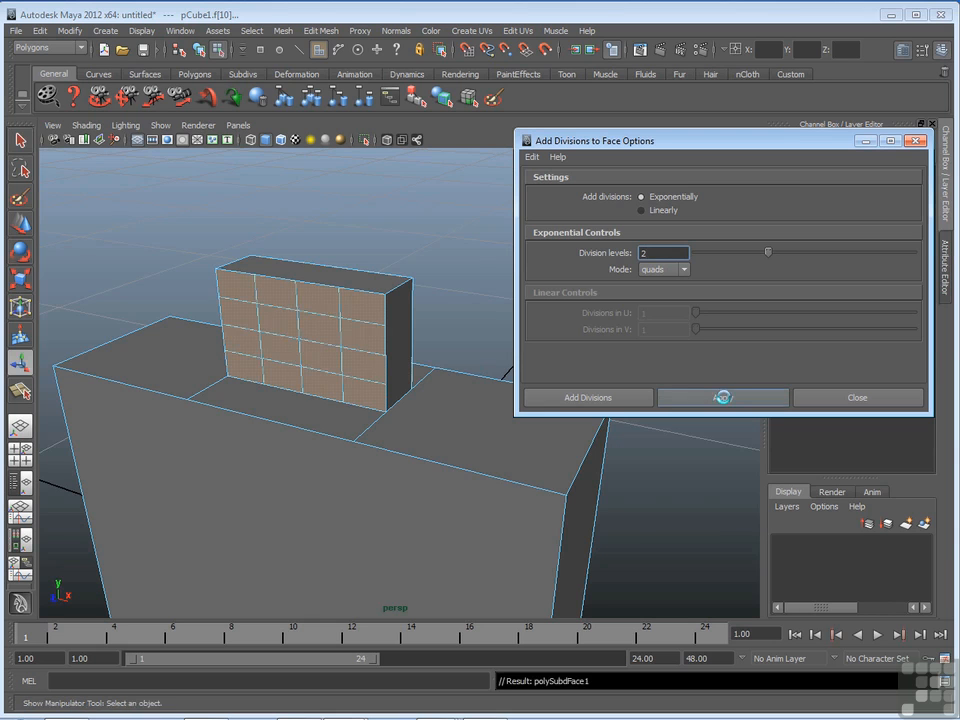
alt+drag(389, 338, 419, 330)
alt+right_drag(376, 344, 450, 319)
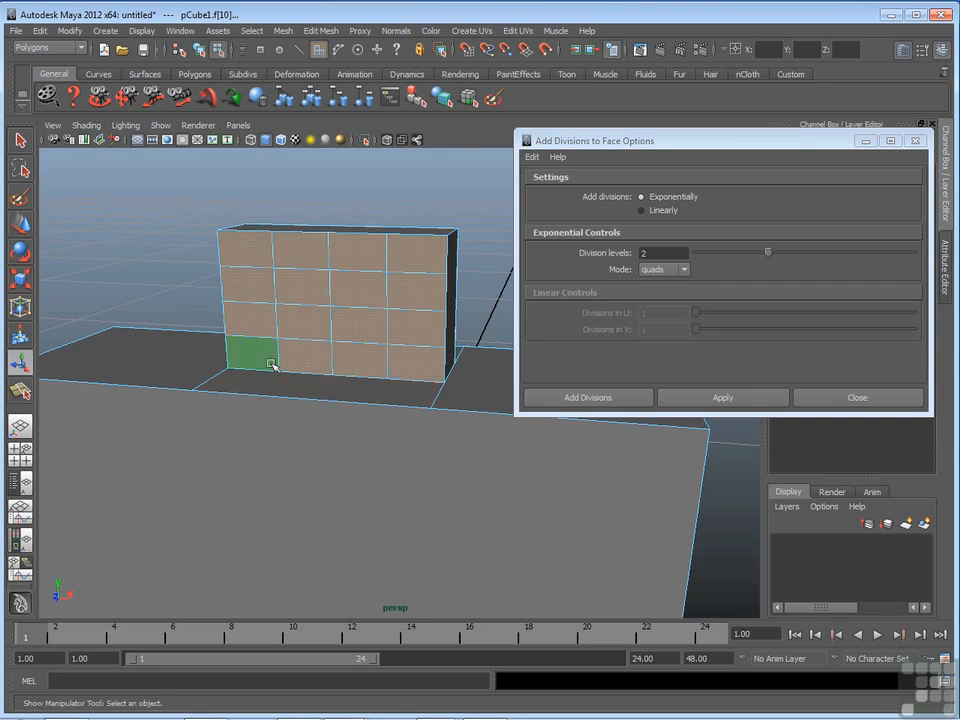
mouse_move(420, 321)
alt+mouse_down()
mouse_move(176, 317)
mouse_move(354, 334)
mouse_move(422, 328)
alt+mouse_up()
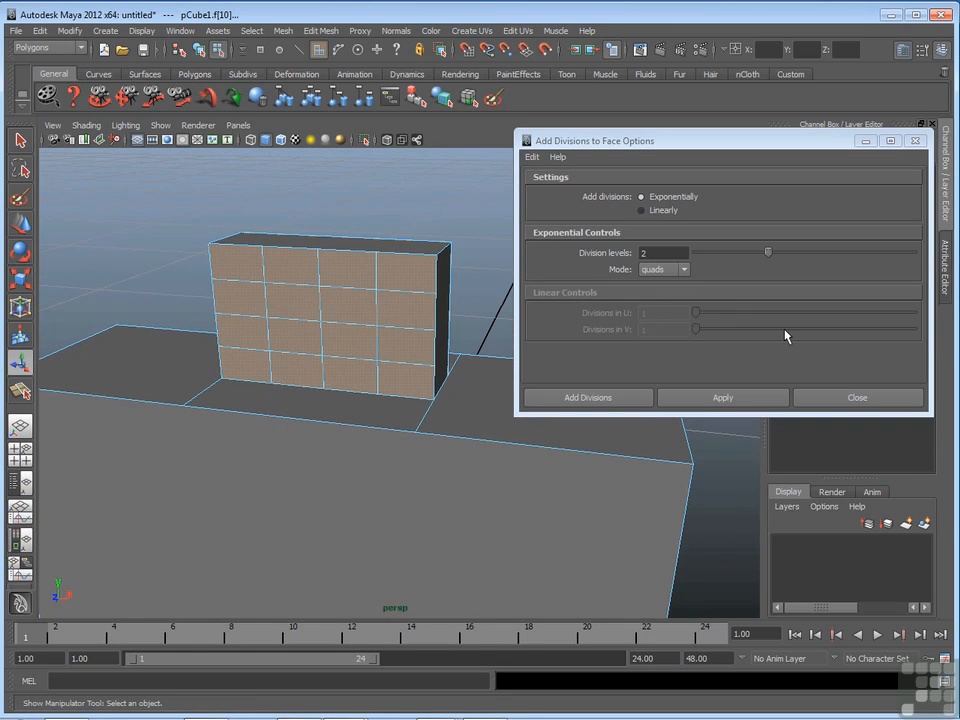
click(864, 398)
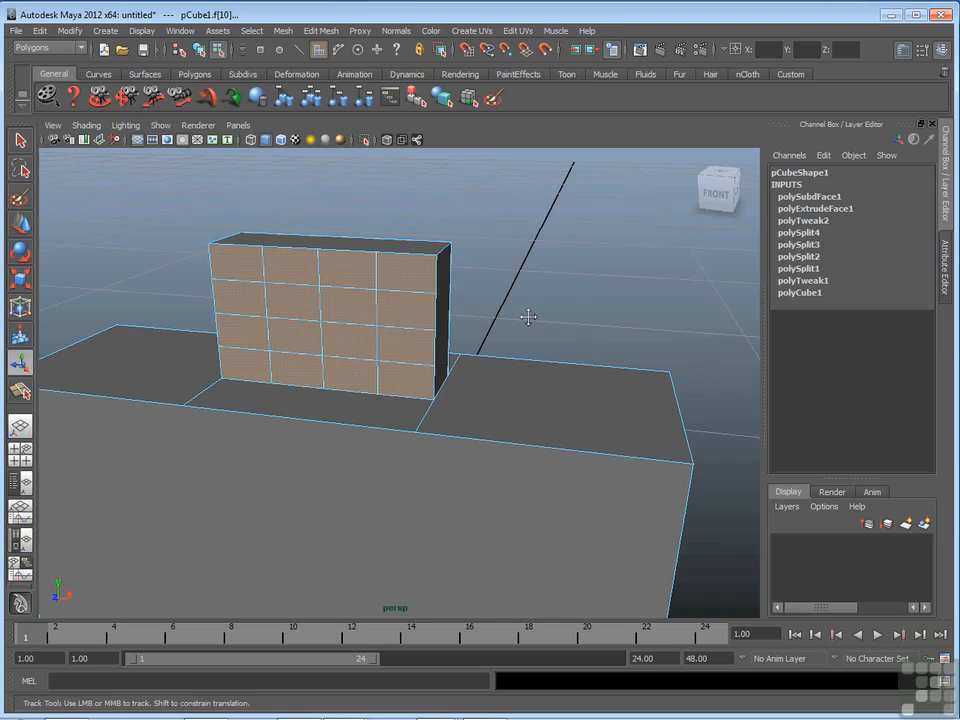
- Replace the selection with the six front faces in the block's two middle columns, covering the lower three rows
alt+drag(527, 317, 585, 268)
click(585, 268)
alt+drag(549, 326, 604, 339)
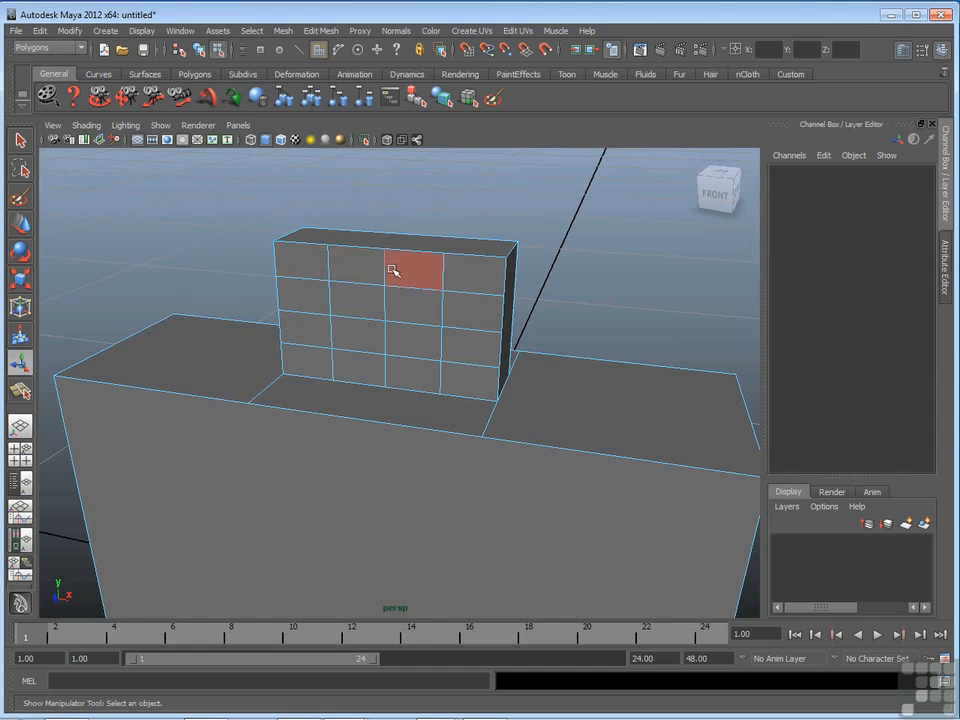
alt+drag(397, 302, 403, 289)
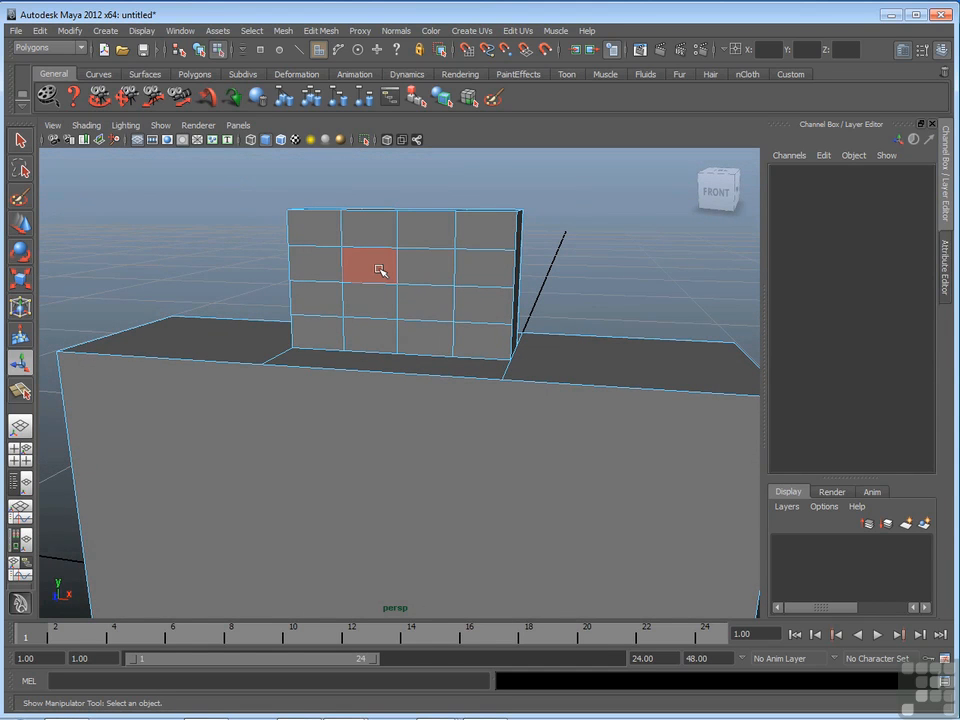
click(380, 270)
shift+click(422, 268)
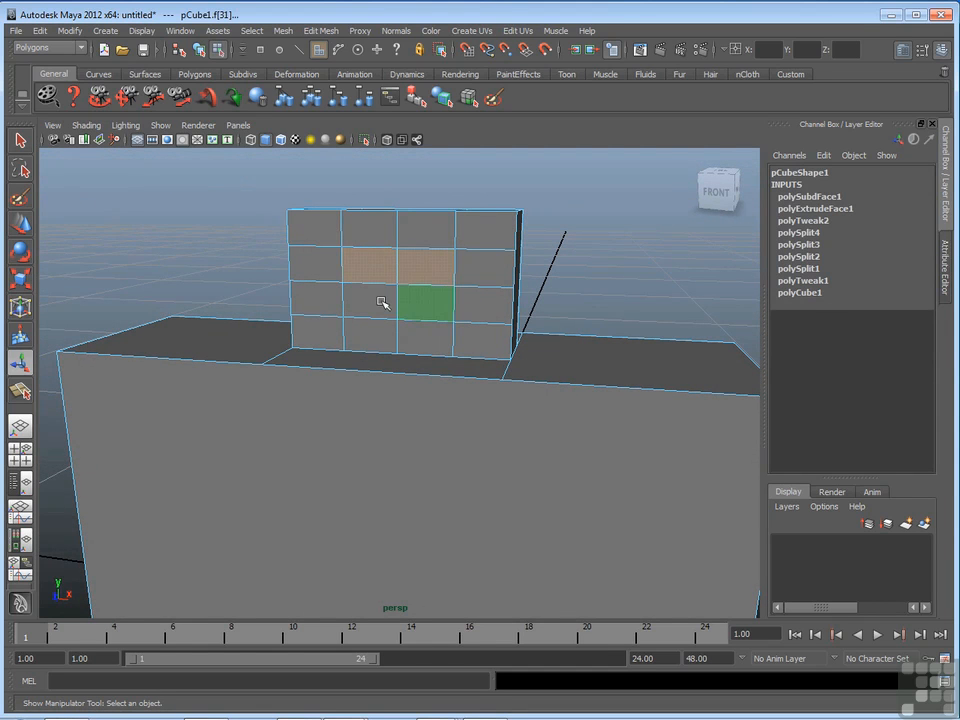
shift+click(372, 312)
shift+click(374, 333)
shift+click(420, 338)
- Try to add the matching faces on the block's back side to the selection, and clear the whole selection
alt+drag(621, 297, 397, 298)
shift+click(306, 242)
shift+click(347, 243)
shift+click(349, 267)
shift+click(341, 285)
shift+click(306, 286)
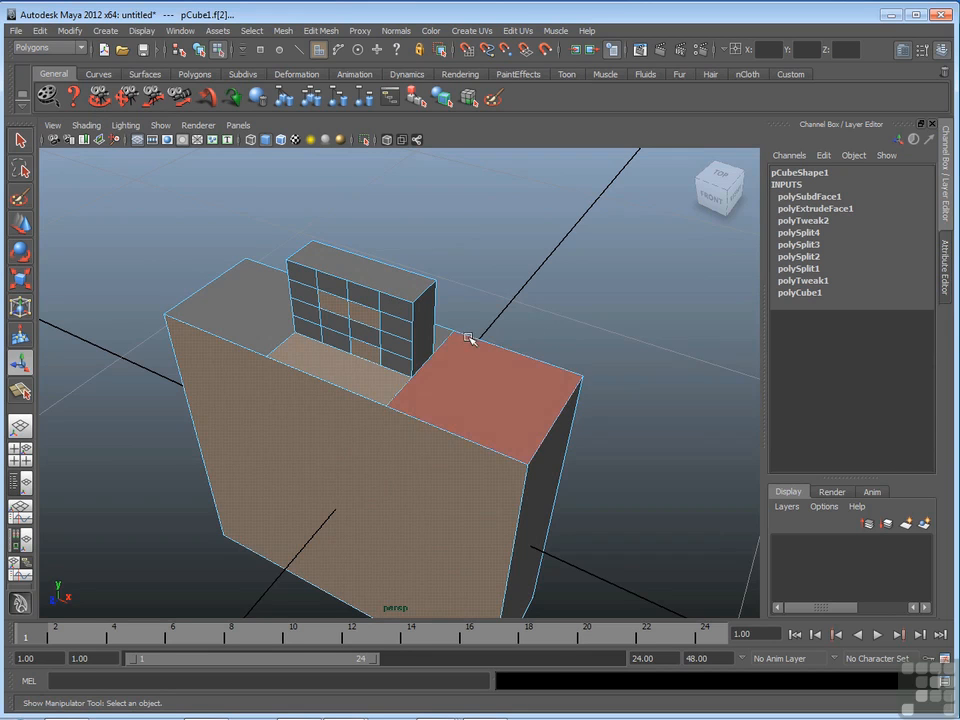
click(535, 310)
- Switch the perspective view to wireframe display
alt+drag(456, 326, 414, 321)
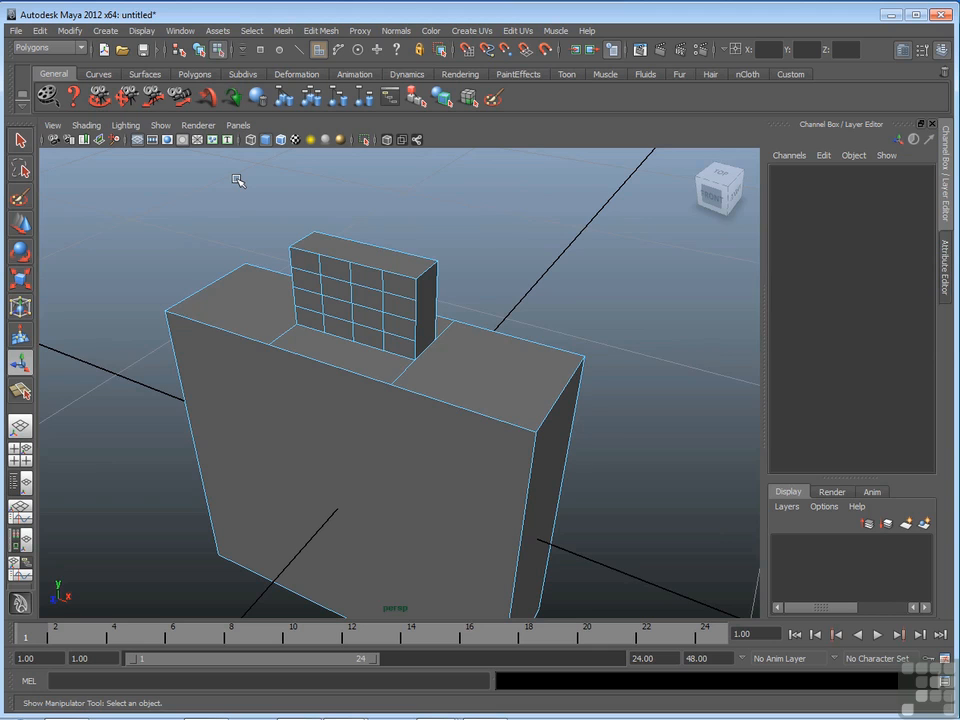
click(86, 125)
click(100, 146)
- Select the six front faces in the raised block's two middle columns, across the lower three rows
alt+right_drag(440, 345, 495, 332)
alt+drag(425, 362, 456, 321)
alt+middle_drag(456, 319, 471, 381)
alt+right_drag(493, 345, 567, 323)
alt+drag(566, 324, 528, 340)
click(349, 273)
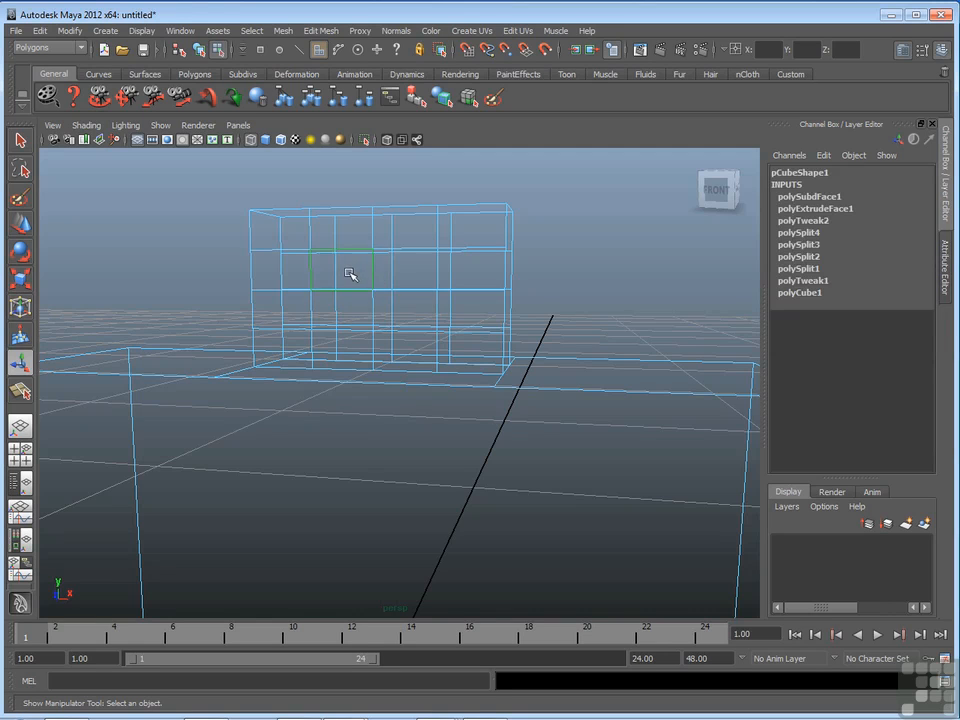
shift+click(396, 274)
shift+click(399, 315)
shift+click(347, 317)
shift+click(345, 344)
shift+click(392, 349)
- Add the six matching faces on the raised block's back side to the selection
alt+drag(551, 325, 506, 334)
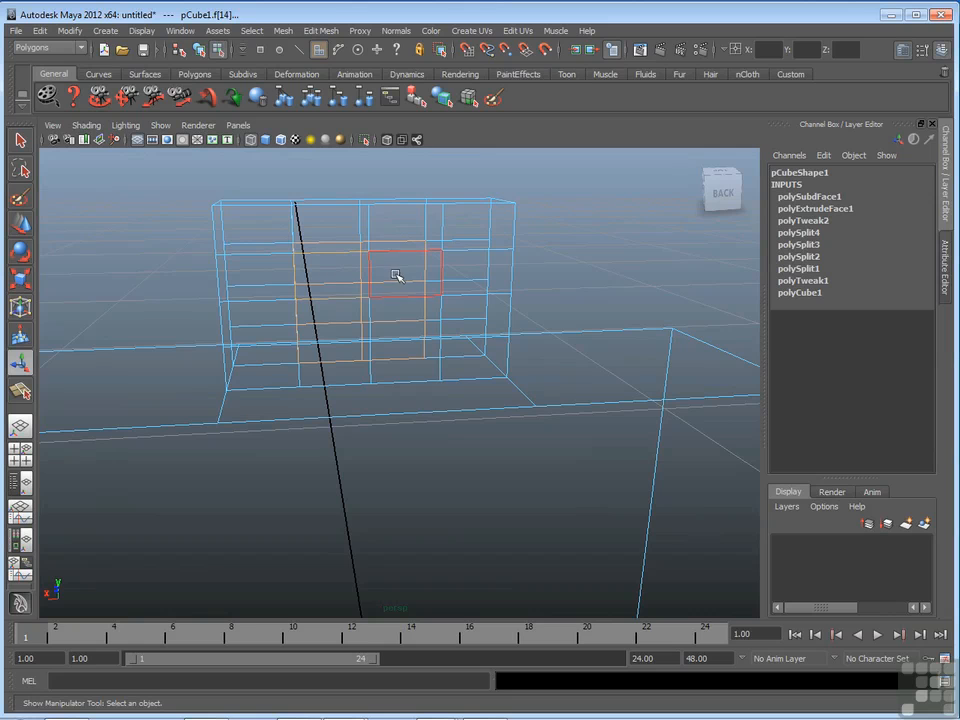
alt+drag(406, 365, 422, 336)
alt+right_drag(422, 336, 606, 310)
alt+middle_drag(558, 293, 592, 420)
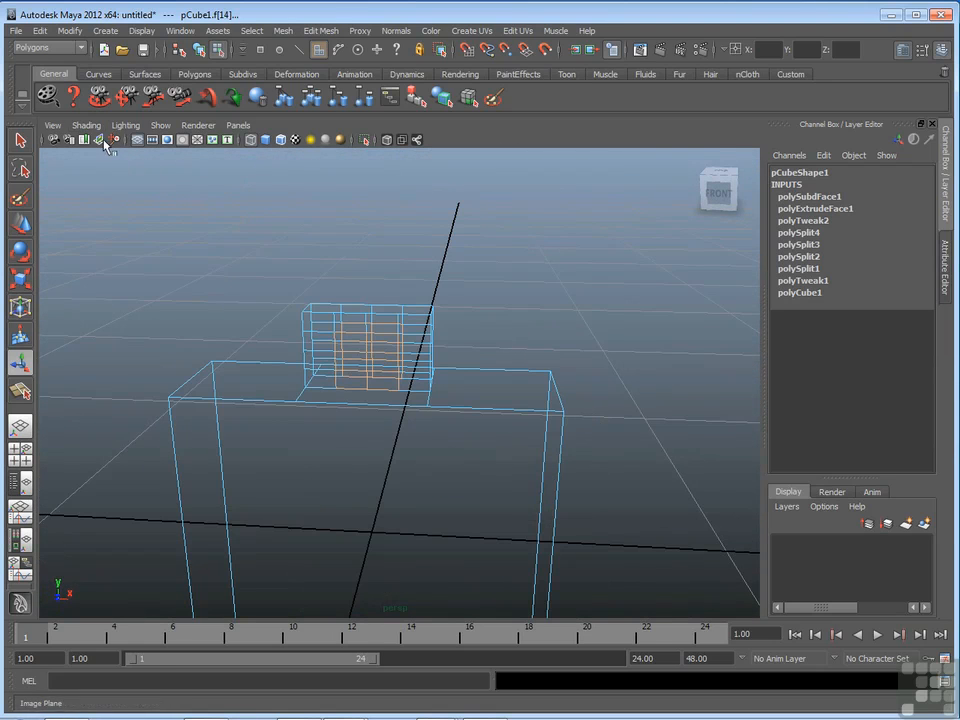
- Return to smooth shaded display and delete the selected front and back faces to open a hole through the block
click(86, 125)
click(150, 159)
mouse_move(298, 221)
alt+mouse_down()
mouse_move(379, 412)
mouse_move(176, 388)
mouse_move(459, 409)
mouse_move(531, 390)
alt+mouse_up()
alt+middle_drag(531, 390, 471, 384)
scroll(512, 325, up, 3)
scroll(478, 375, up, 3)
alt+drag(501, 325, 475, 336)
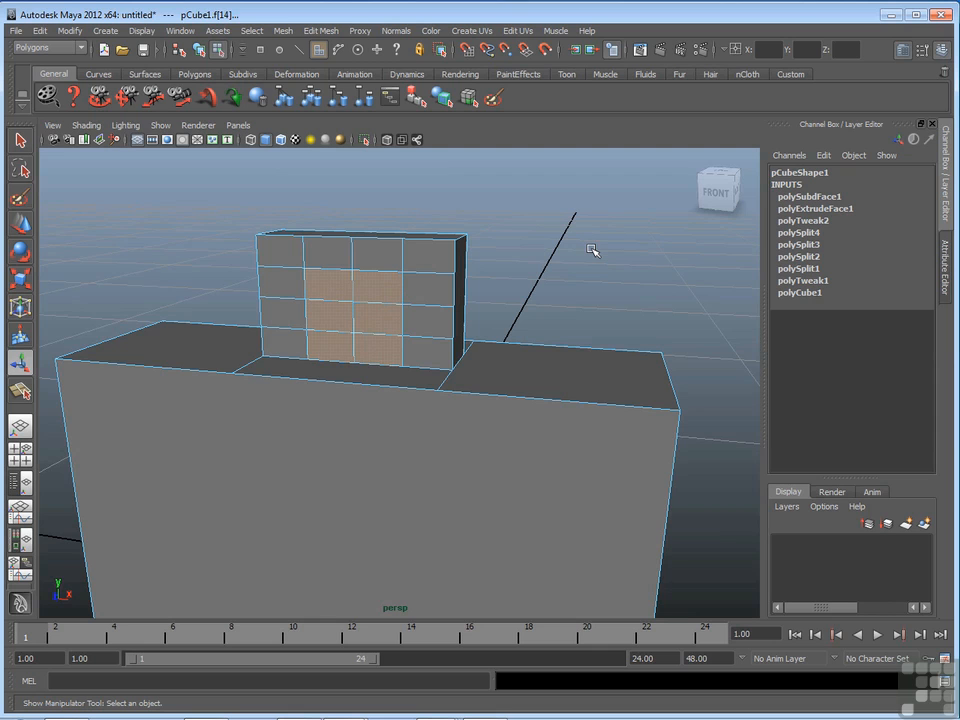
key(Delete)
- Examine the opening through the raised block from several angles, including the inner sides between front and back
alt+drag(499, 339, 405, 326)
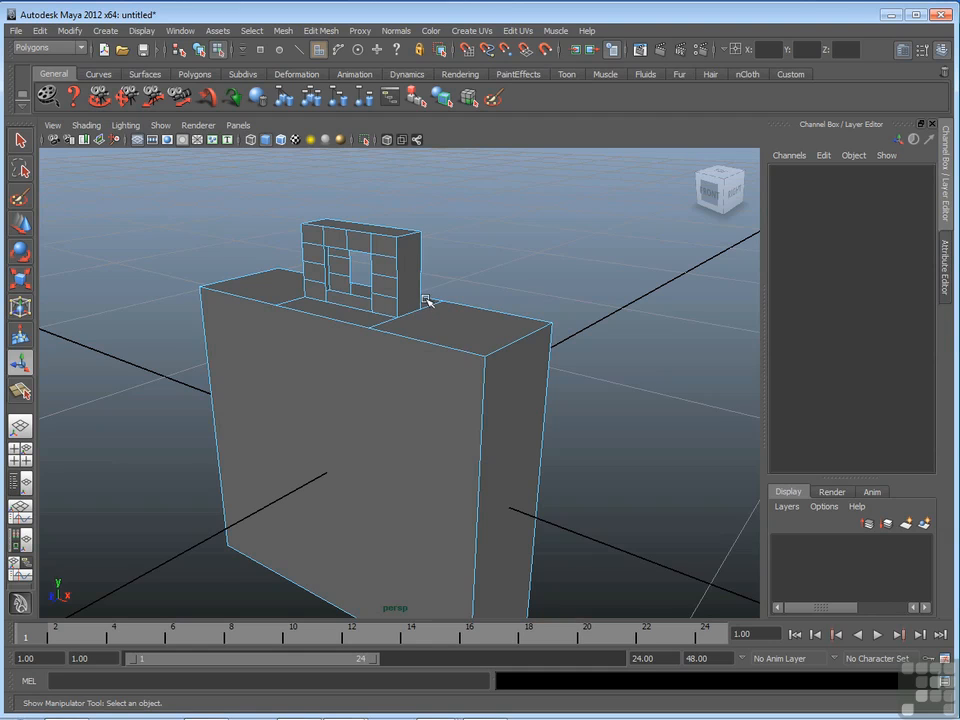
alt+right_drag(259, 343, 553, 289)
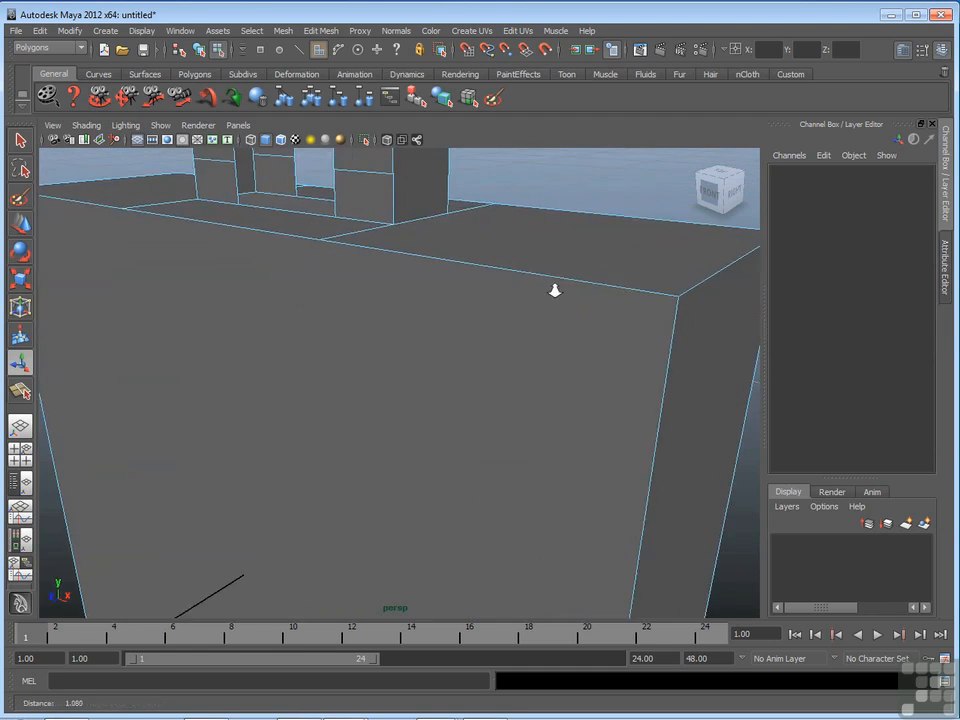
alt+middle_drag(553, 289, 606, 439)
alt+drag(376, 343, 335, 307)
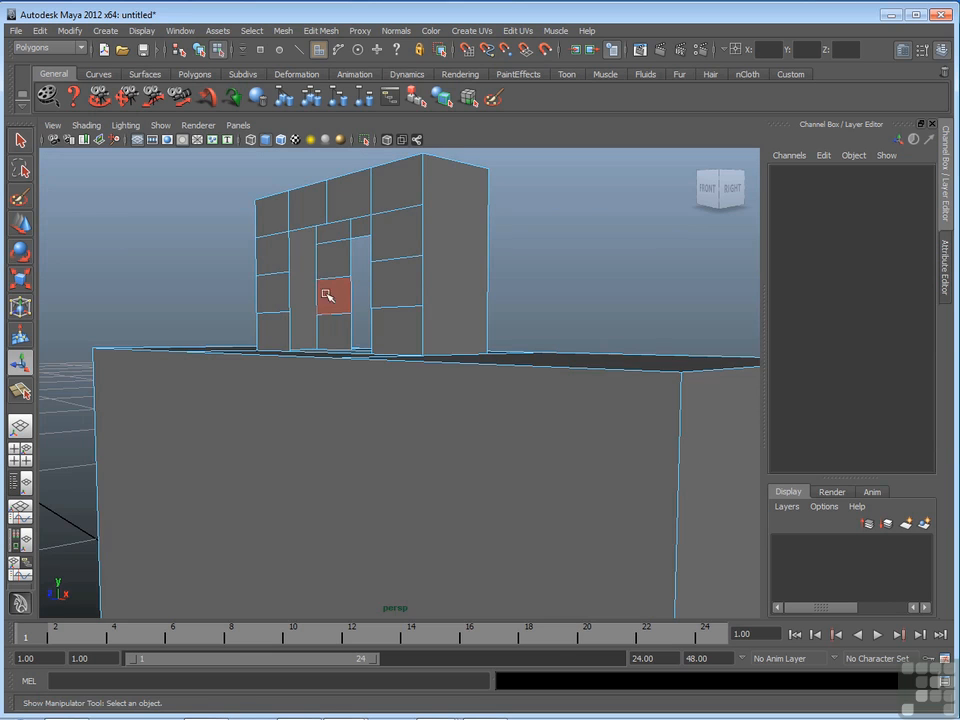
alt+drag(326, 294, 435, 343)
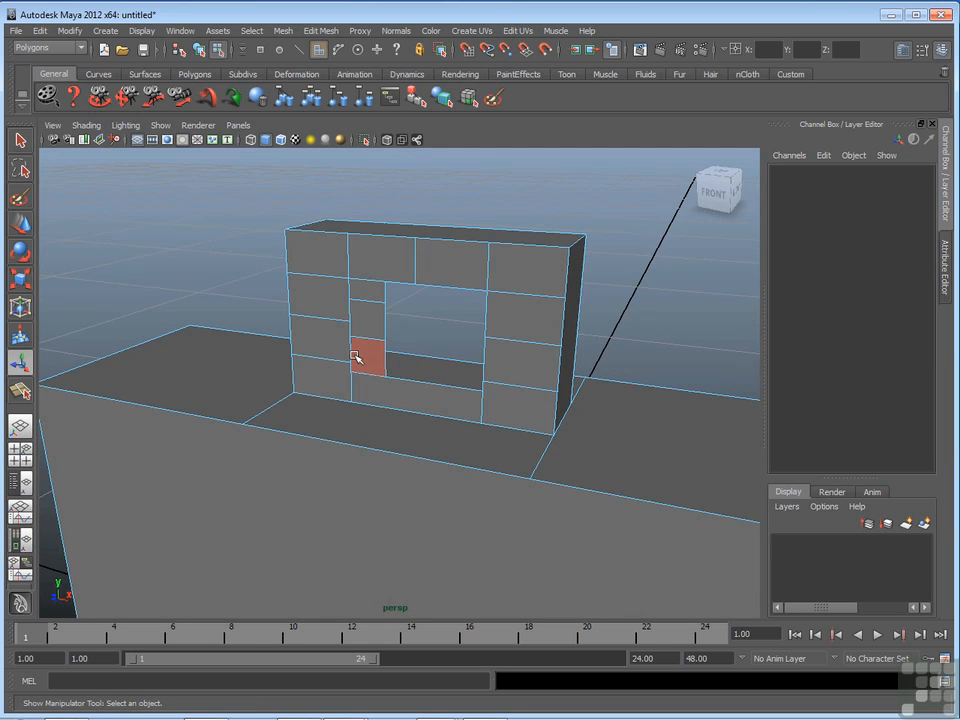
alt+drag(401, 358, 641, 320)
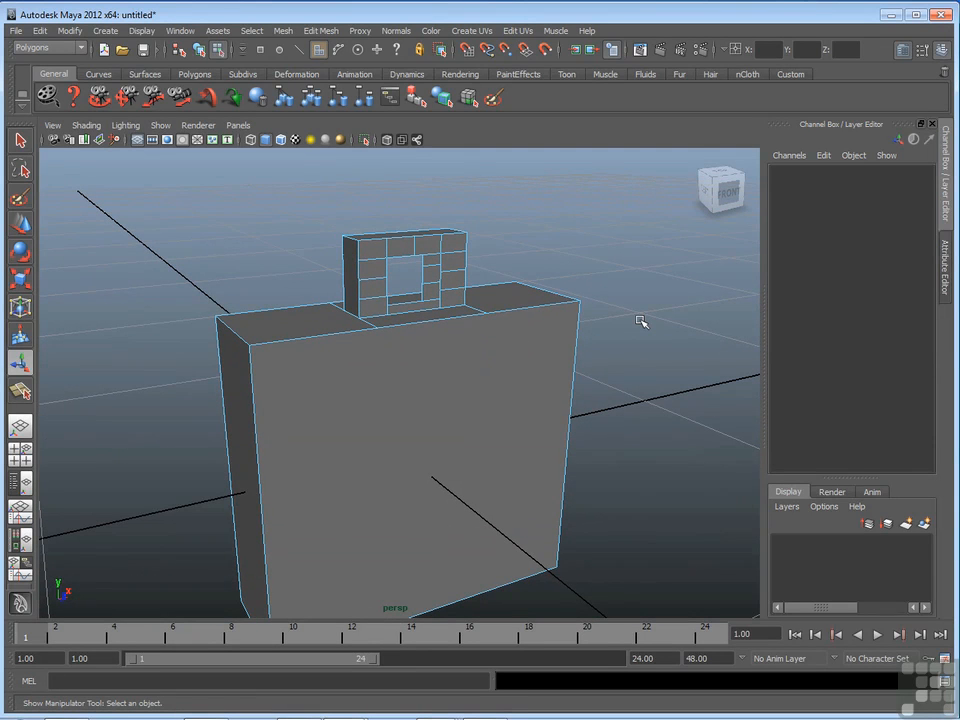